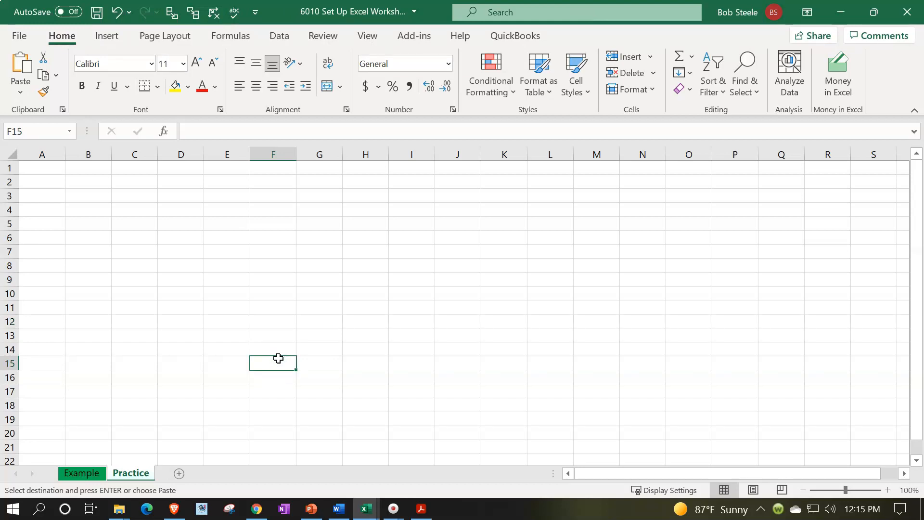
Examine the Example sheet's journal entry columns and the trial balance's accounts, beginning balance, entries and ending balance columns
left_click(81, 474, "ctrl")
left_click(123, 479)
left_click(77, 473)
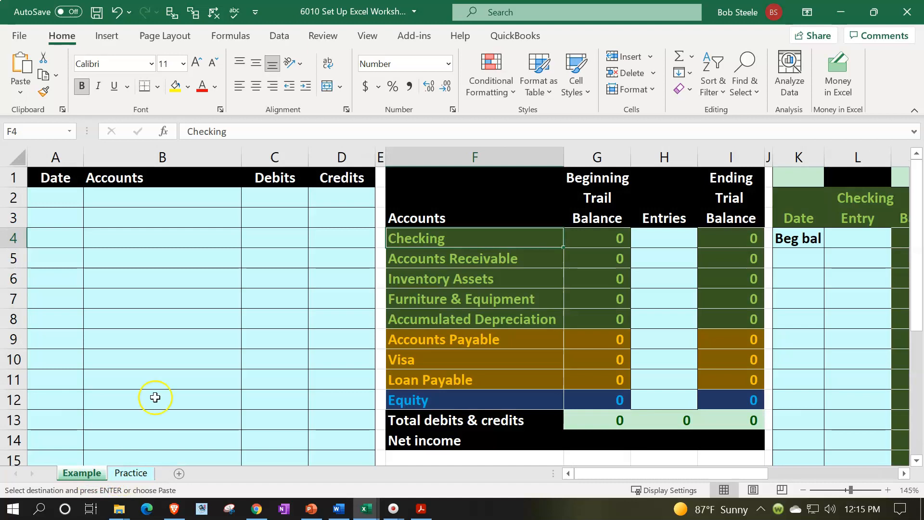
left_click(225, 258)
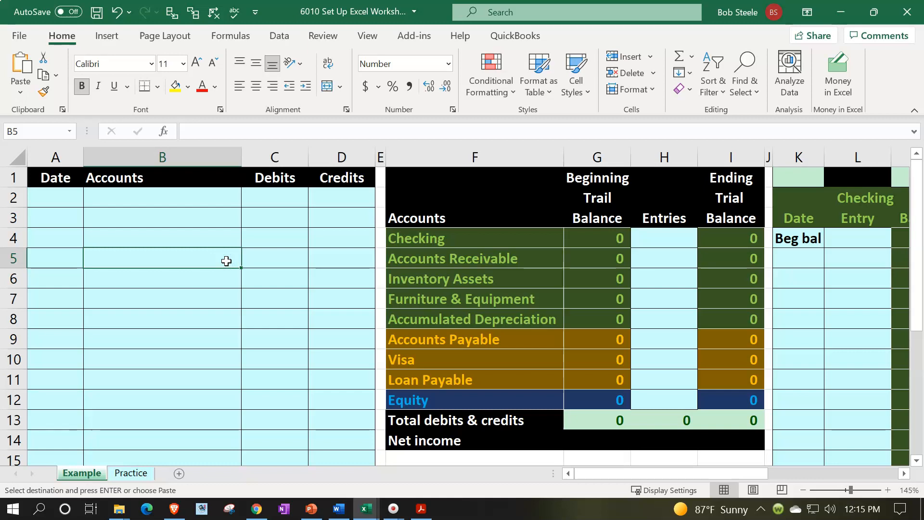
key("Left")
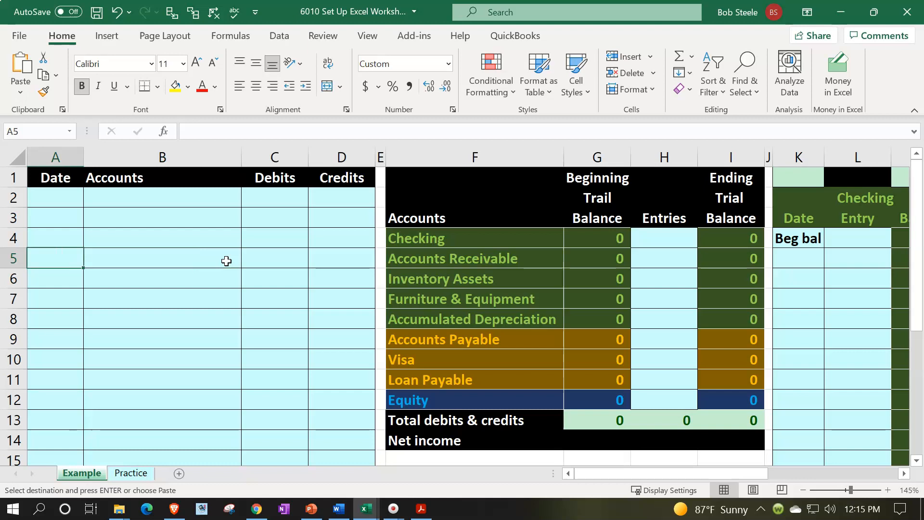
key("Right")
key("Right")
key("Right")
key("Right")
key("Right")
key("Right")
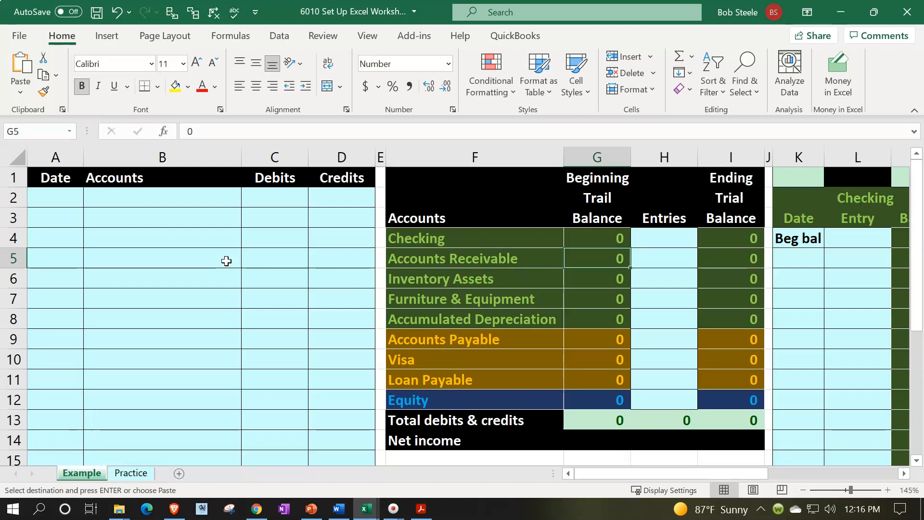
key("Right")
key("Right")
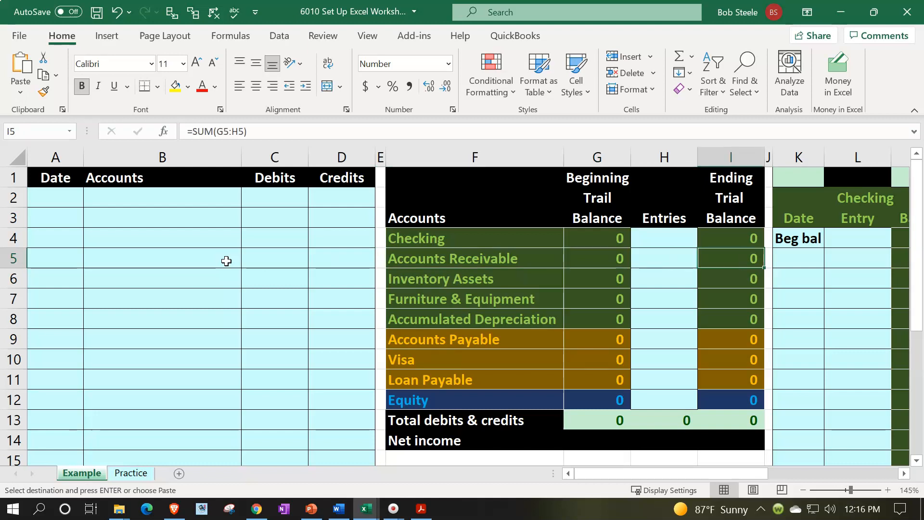
left_click_drag(403, 238, 395, 402)
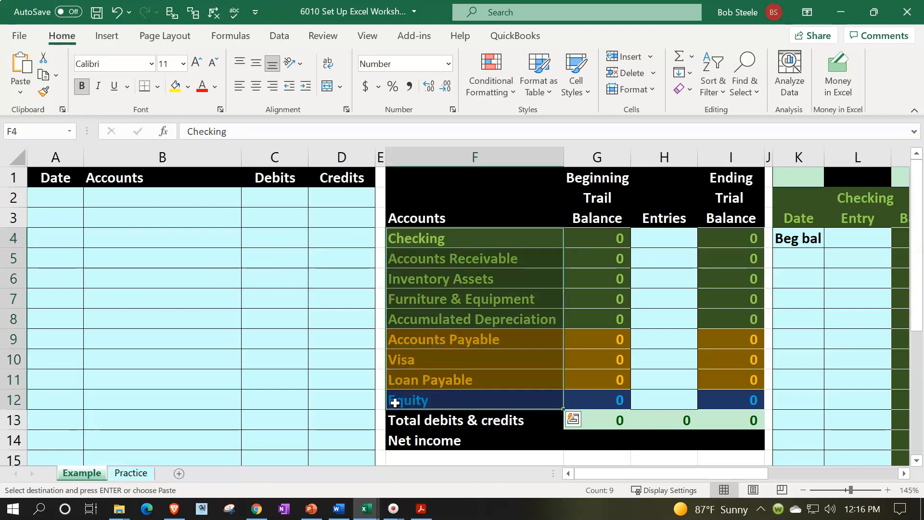
left_click(354, 385)
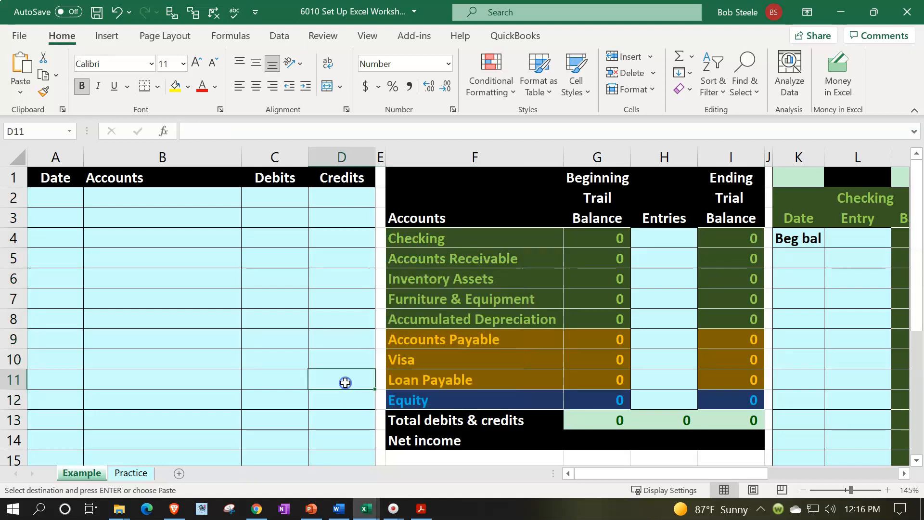
Review the Beginning Balances Trial Balance PDF in Acrobat Reader and return to the 6010 Set Up Excel Worksheet workbook
left_click(421, 509)
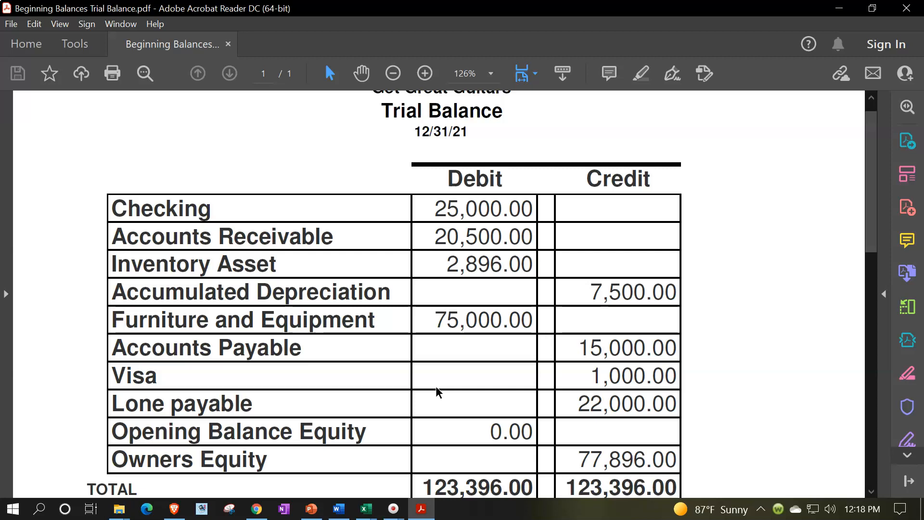
scroll(419, 231, "down", 1)
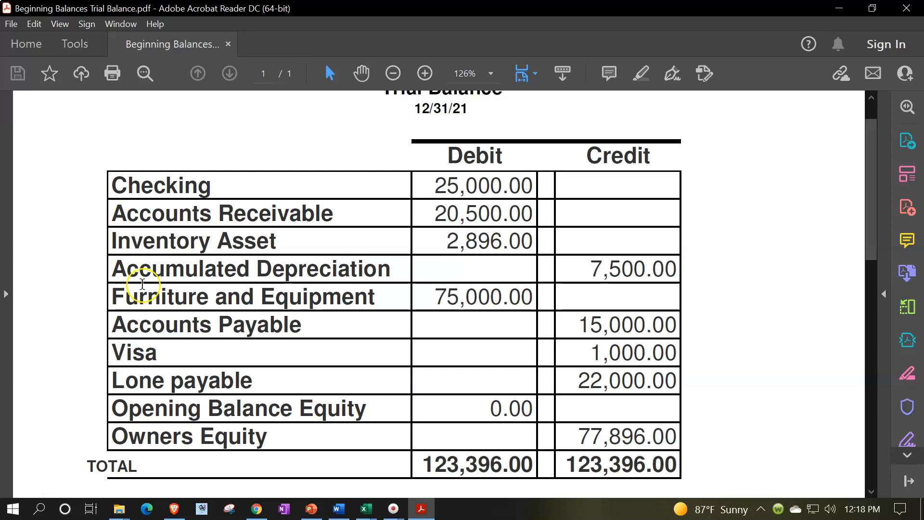
left_click(364, 506)
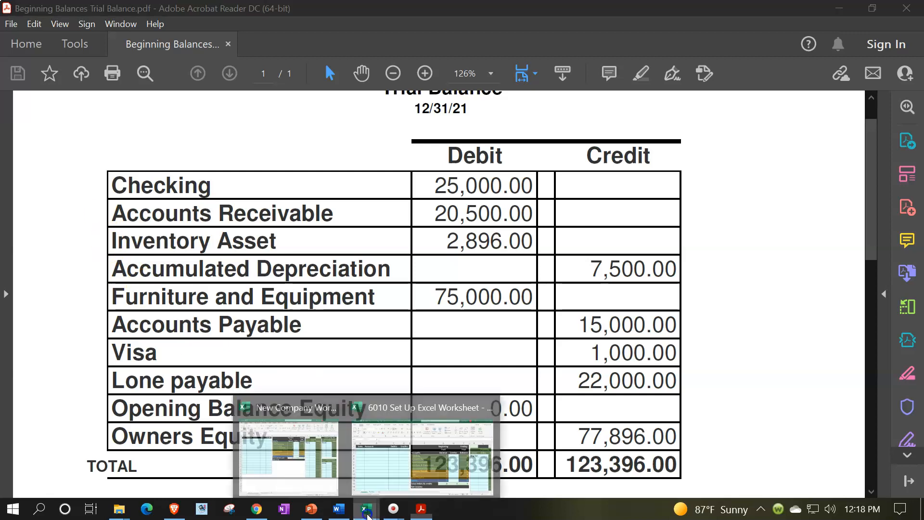
left_click(311, 464)
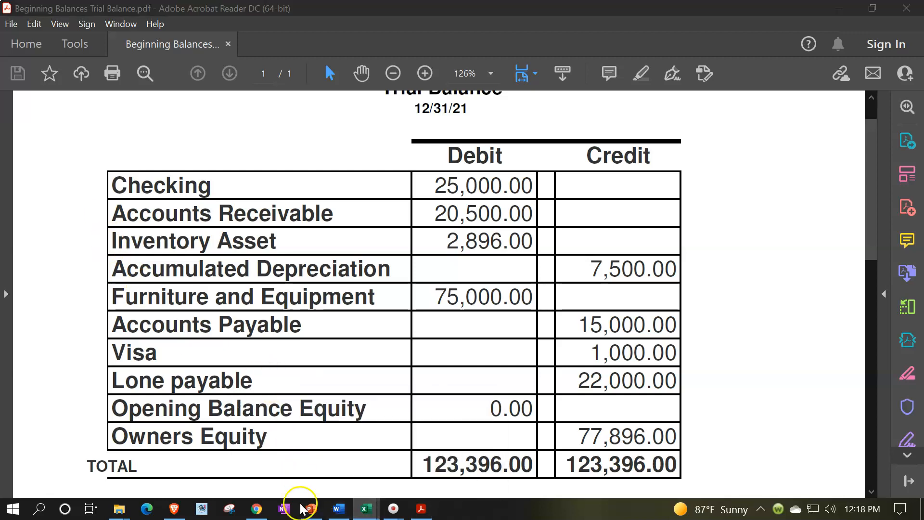
left_click(366, 509)
left_click(399, 431)
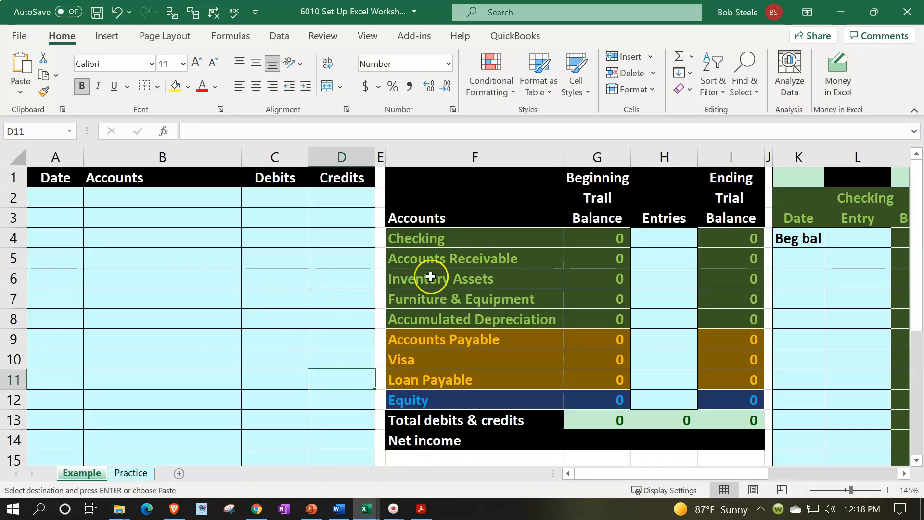
Examine row 4 of the Example sheet from the Checking account across all general ledger blocks and back to the Date column
left_click(474, 244)
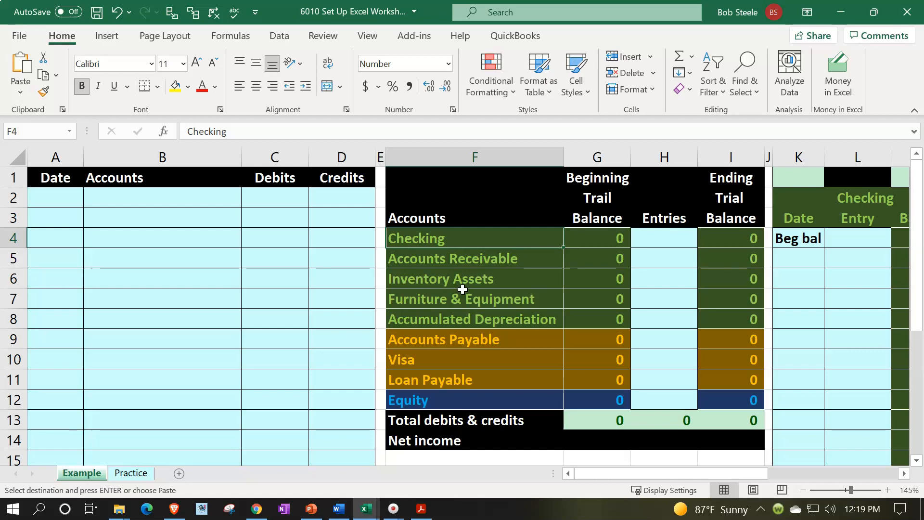
key("Right")
key("Right")
key("Right")
key("Right")
key("Right")
key("Right")
key("Right")
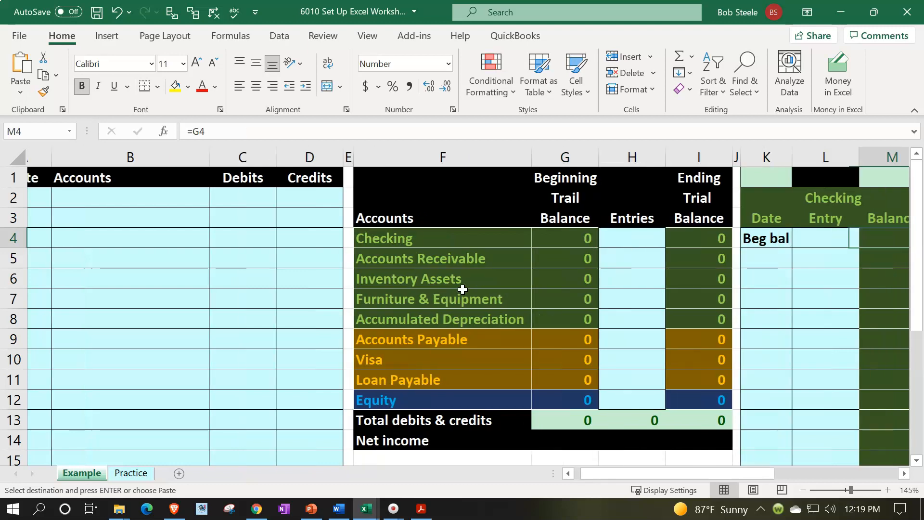
key("Right")
key("Right")
key("Right")
key("Right")
key("Right")
key("Right")
key("Right")
key("Right")
key("Right")
key("Right")
key("Right")
key("Right")
key("Right")
key("Right")
key("Right")
key("Right")
key("Right")
key("Right")
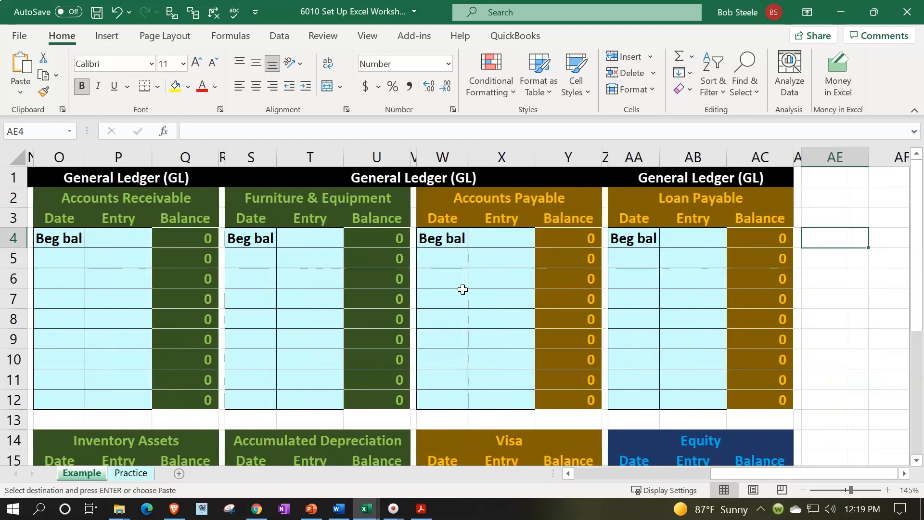
key("Left")
key("Left")
key("Left")
key("Left")
key("Left")
key("Left")
key("Left")
key("Left")
key("Left")
key("Left")
key("Left")
key("Left")
key("Left")
key("Left")
key("Left")
key("Left")
key("Left")
key("Left")
key("Left")
key("Left")
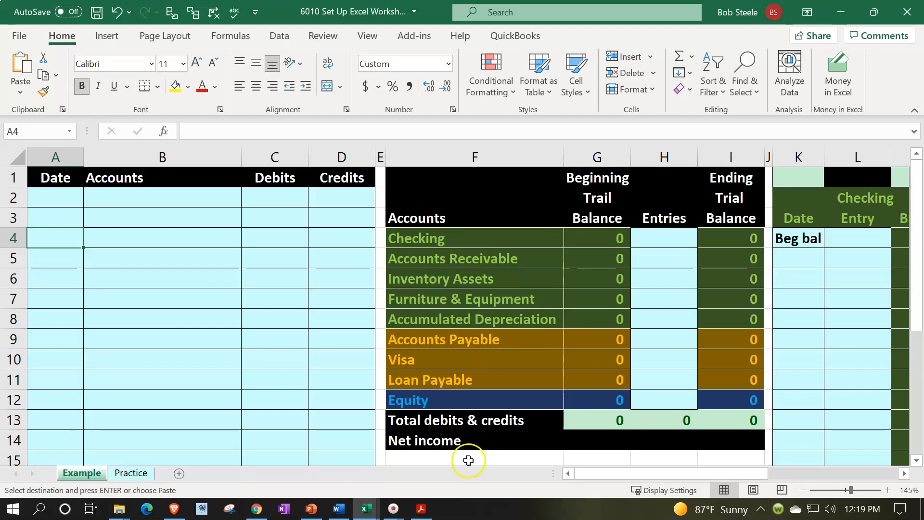
Recheck the account list and opening amounts in the Acrobat Reader trial balance and switch back to the Excel worksheet
left_click(422, 508)
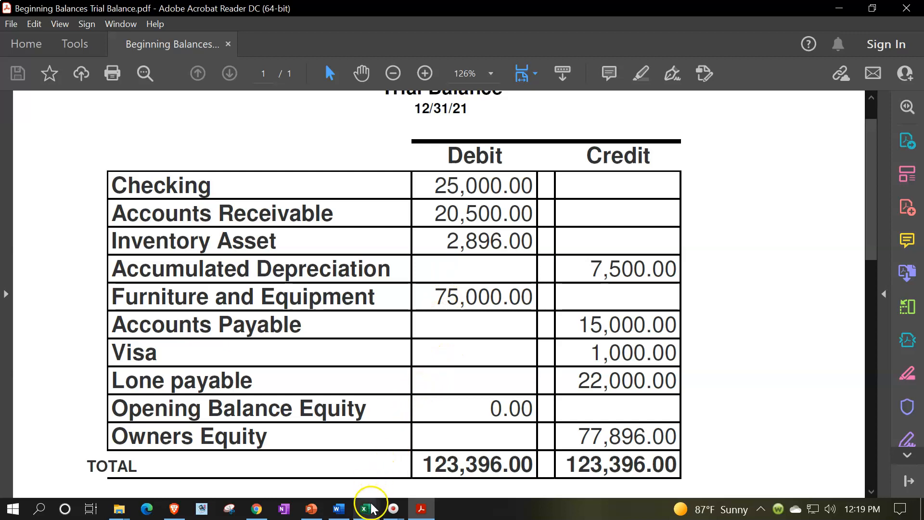
mouse_move(372, 508)
left_click(376, 458)
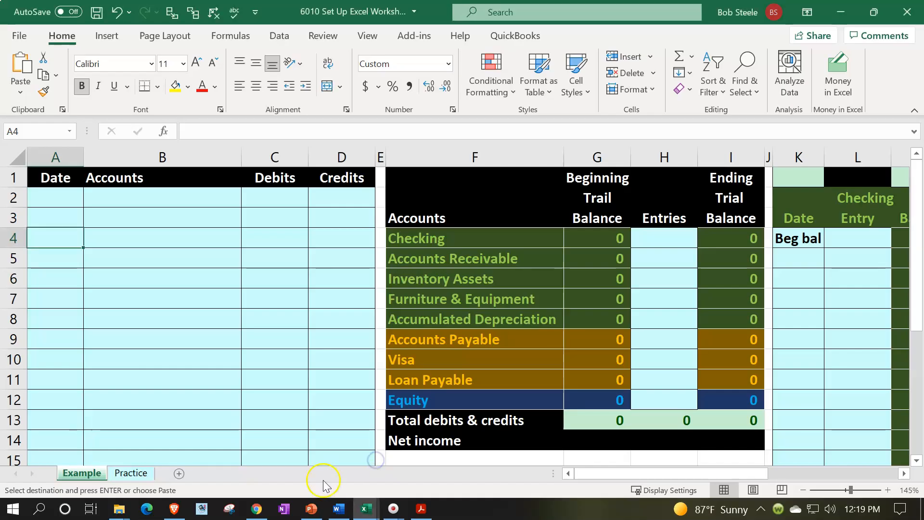
Open the blank Practice sheet and enlarge its display to 160%
left_click(135, 474)
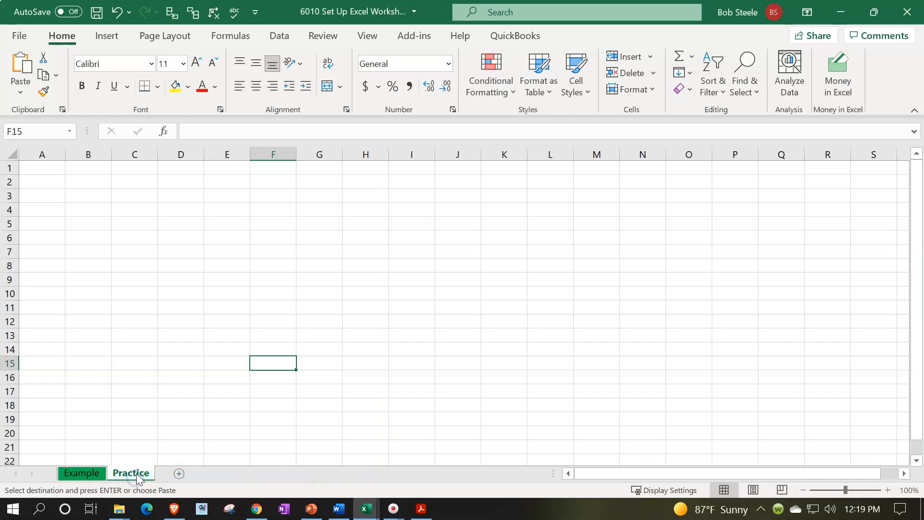
key("F9")
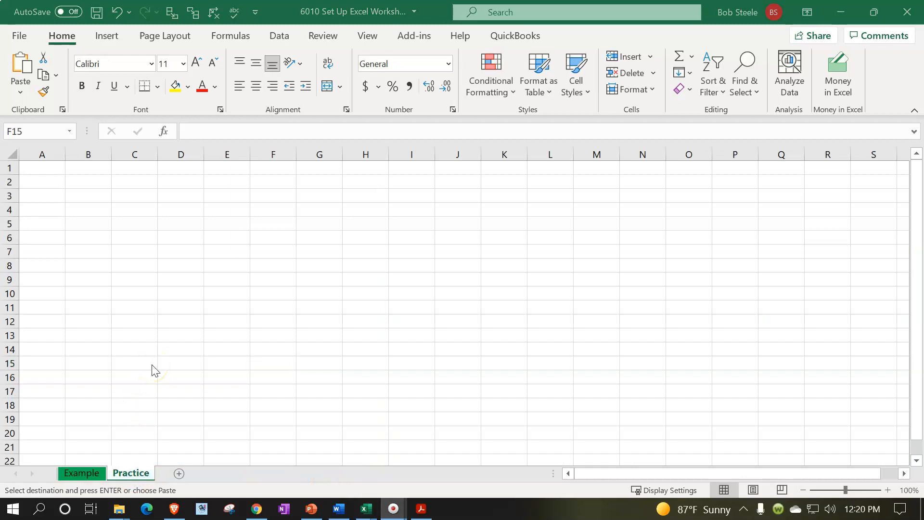
left_click(173, 308)
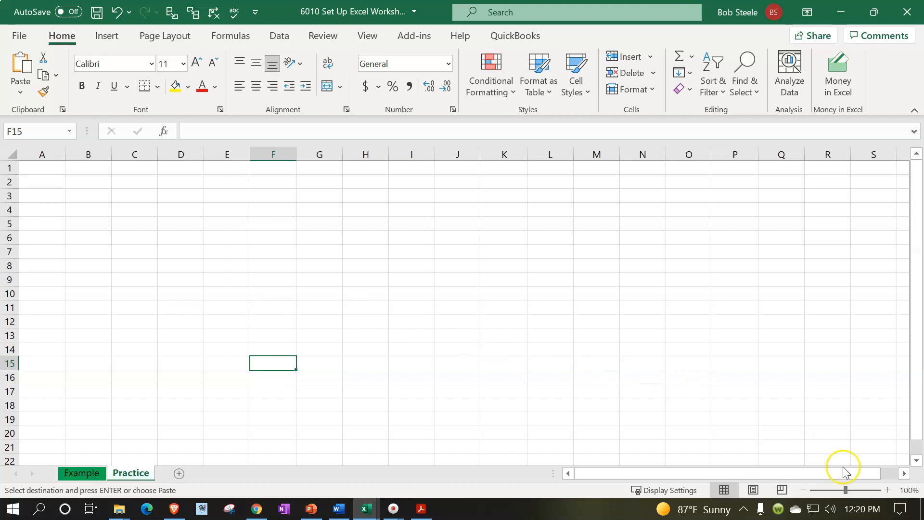
left_click(888, 491)
left_click(888, 491)
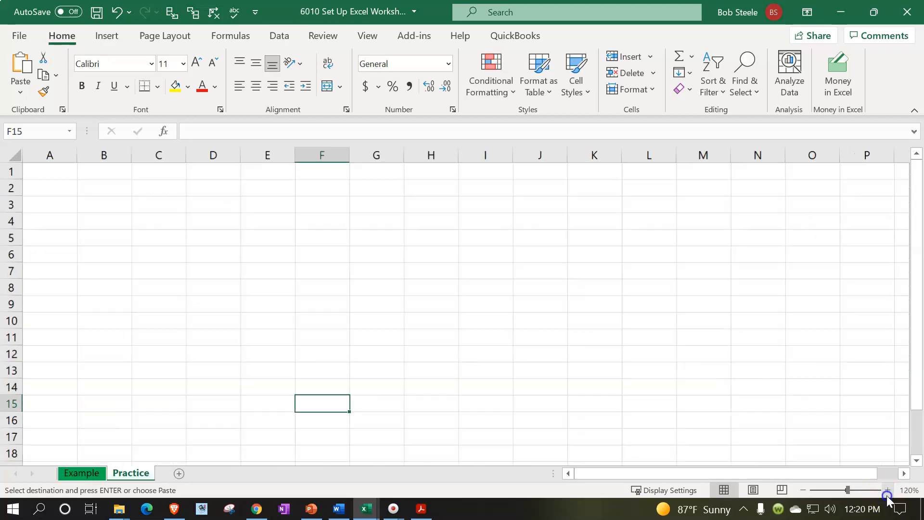
left_click(888, 491)
left_click(887, 490)
left_click(888, 491)
left_click(888, 490)
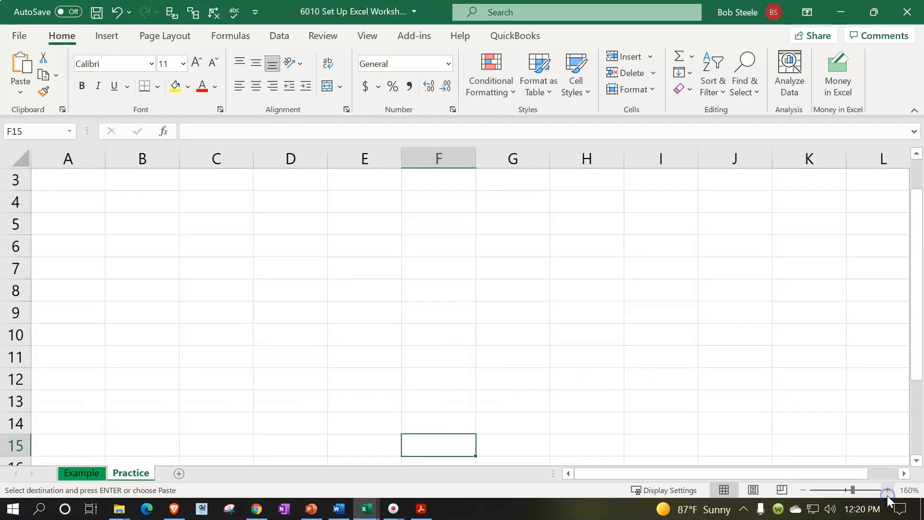
Enter the journal headers Date, Accounts, Debits and Credits in cells A1 to D1 of the Practice sheet
left_click(141, 383)
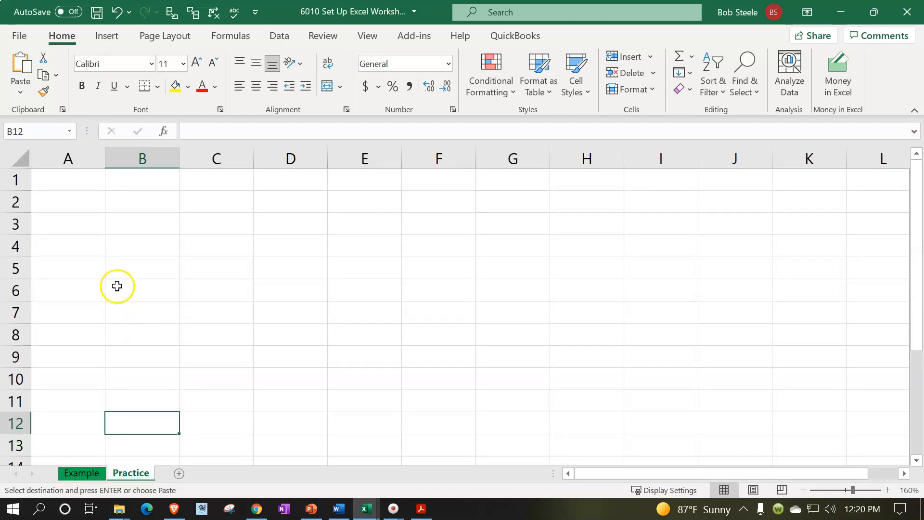
left_click(73, 180)
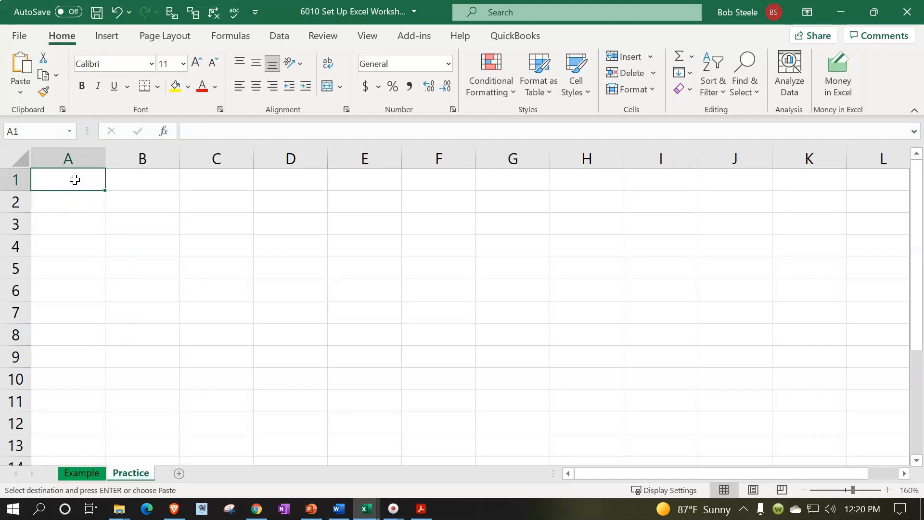
type("Date")
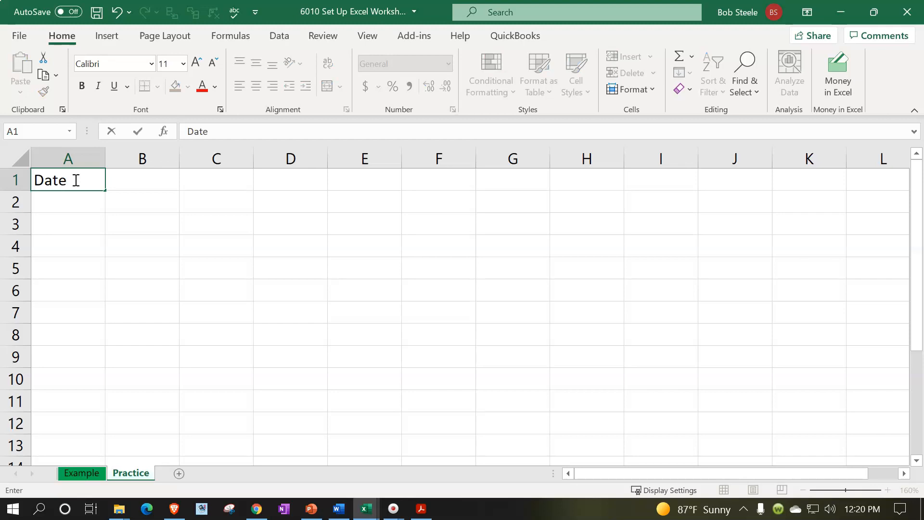
key("Tab")
type("Accounts")
key("BackSpace")
type("ts")
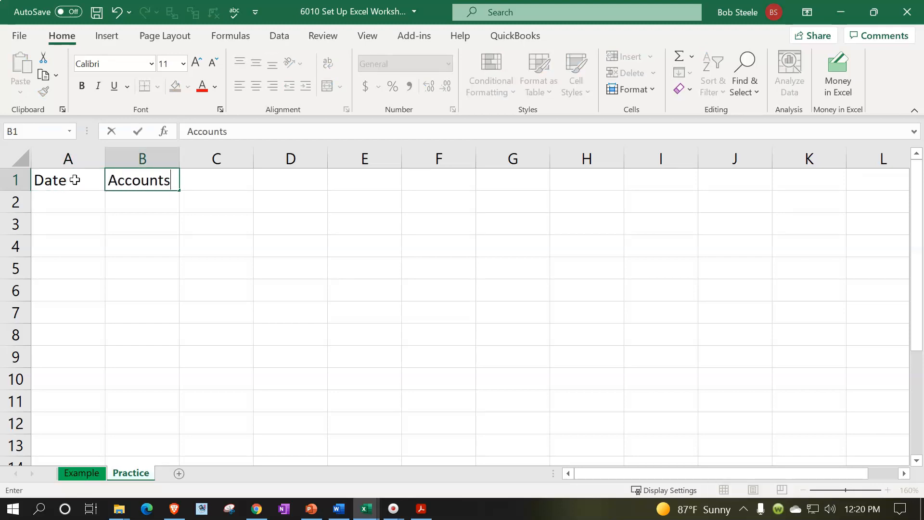
key("Tab")
type("Debits")
key("Tab")
type("Credits")
key("Return")
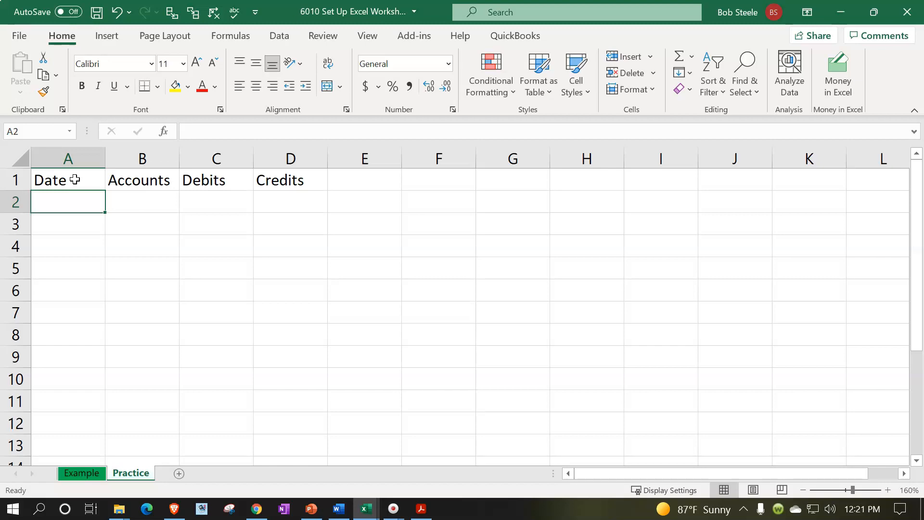
Format the entire Practice sheet as Currency with no symbol, 0 decimal places and red parenthesised negatives, and make it bold
left_click(22, 158)
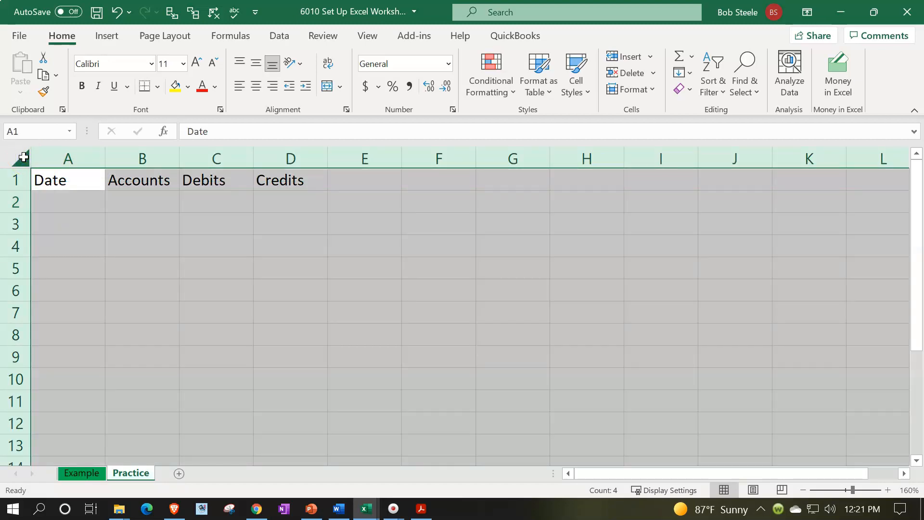
right_click(120, 254)
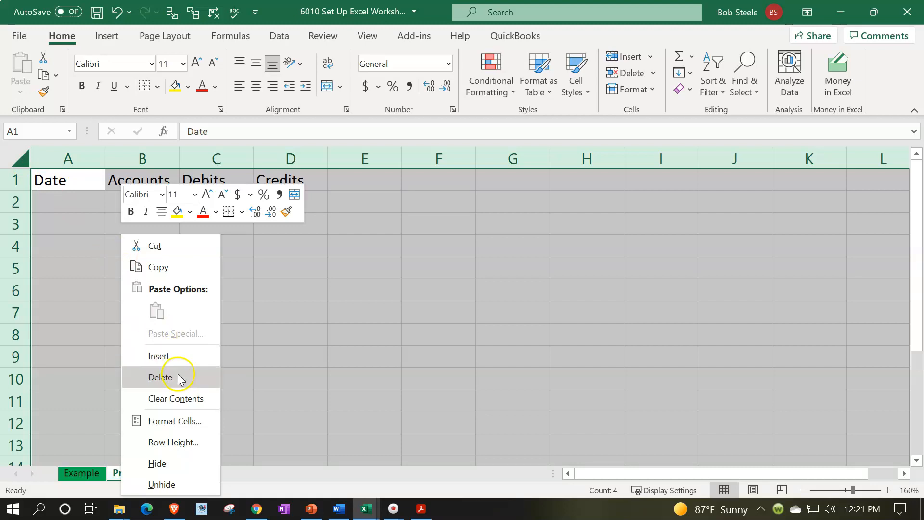
left_click(182, 422)
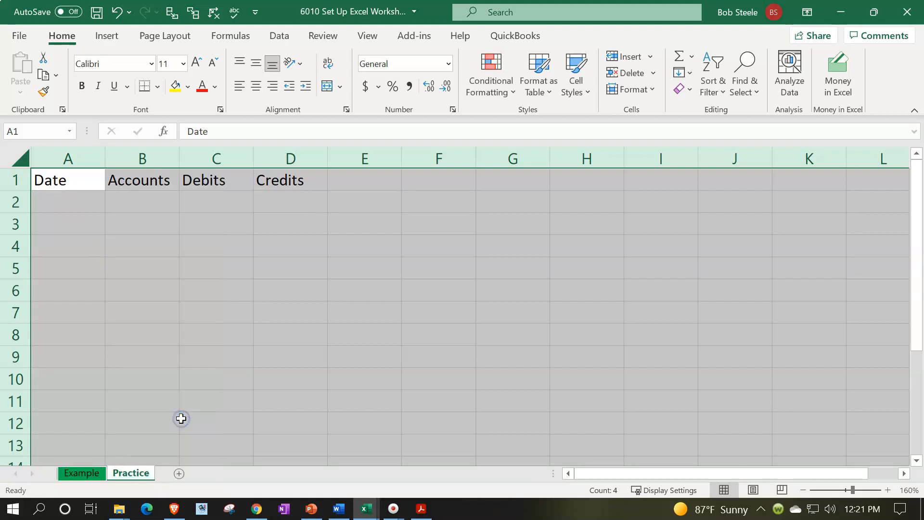
left_click_drag(158, 136, 570, 112)
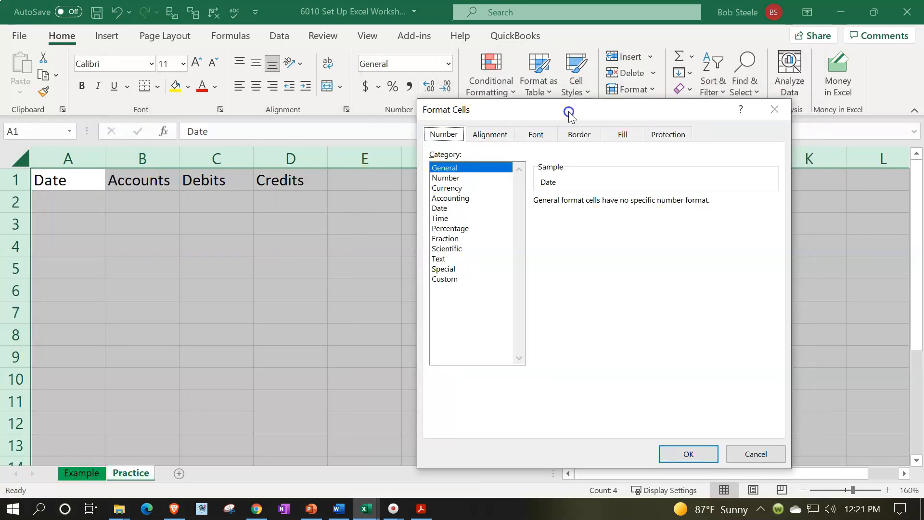
left_click(462, 189)
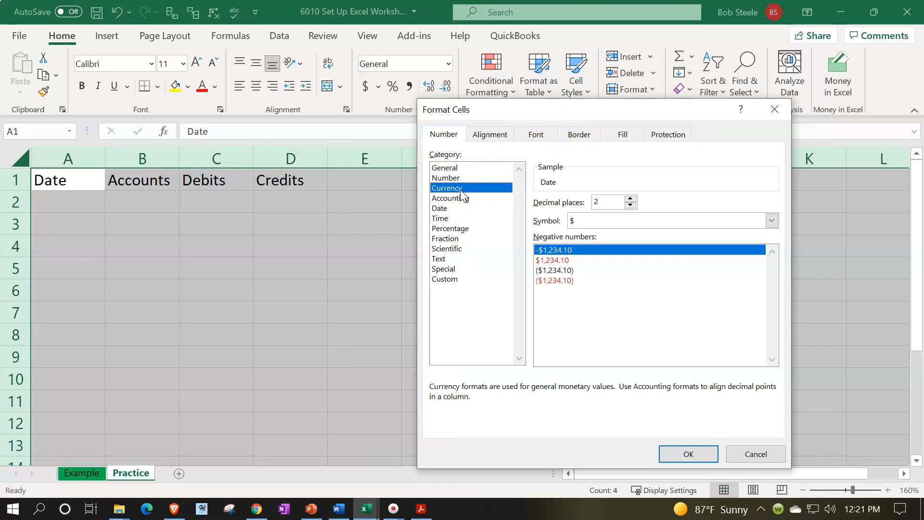
left_click(561, 281)
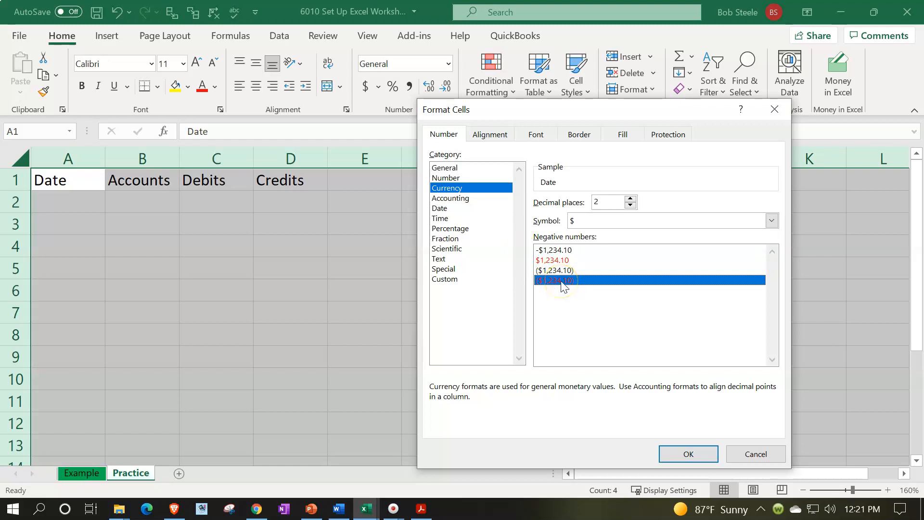
left_click(772, 221)
left_click(588, 234)
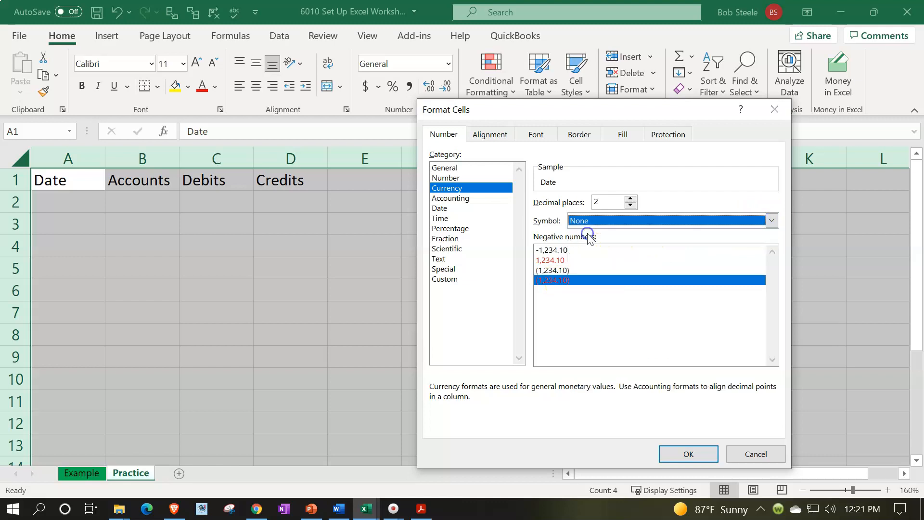
left_click(630, 205)
left_click(630, 205)
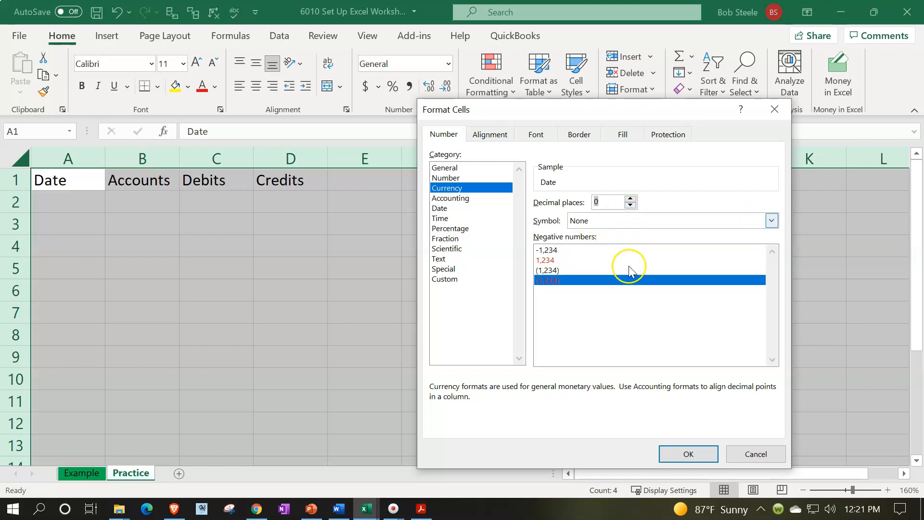
left_click(671, 453)
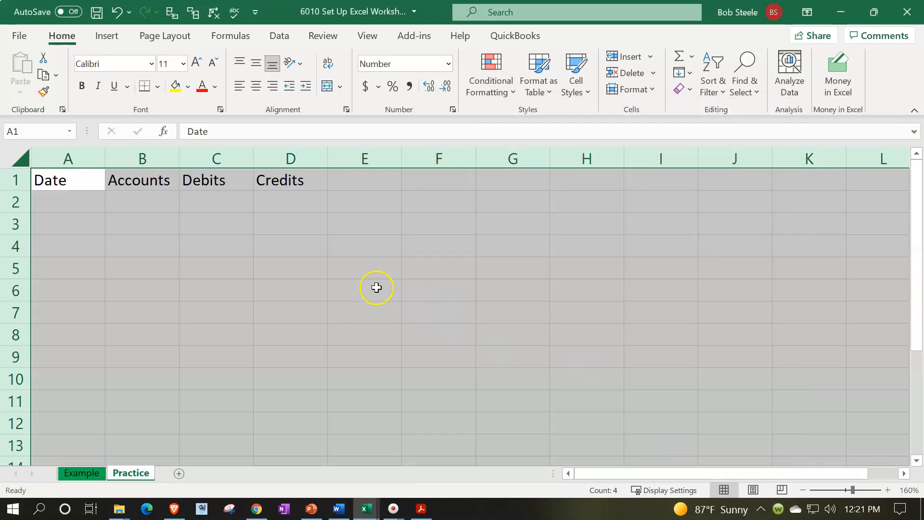
left_click(81, 86)
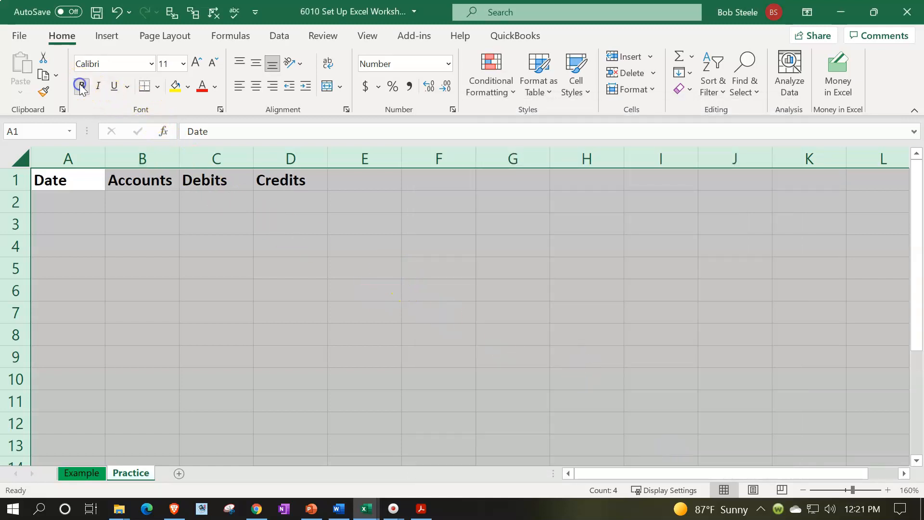
left_click(122, 284)
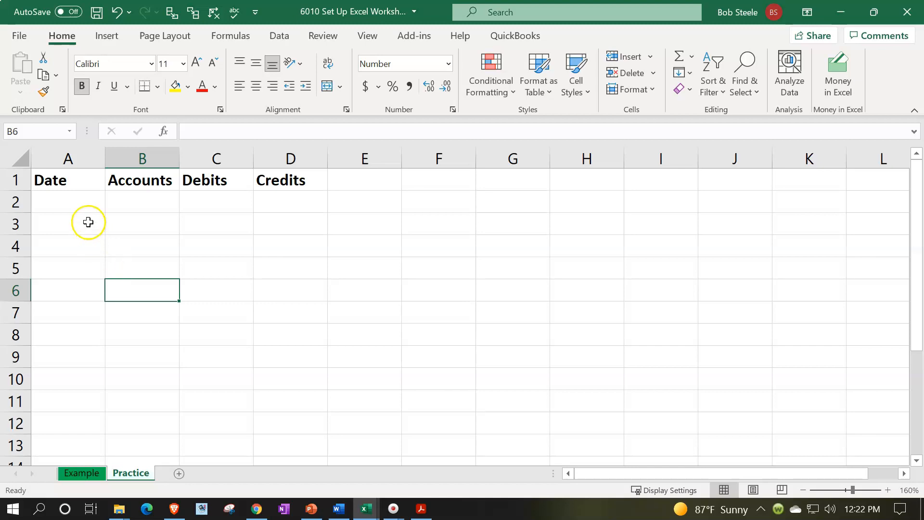
Give the header cells A1 to D1 a black fill with white font
left_click(80, 180)
left_click_drag(137, 173, 307, 165)
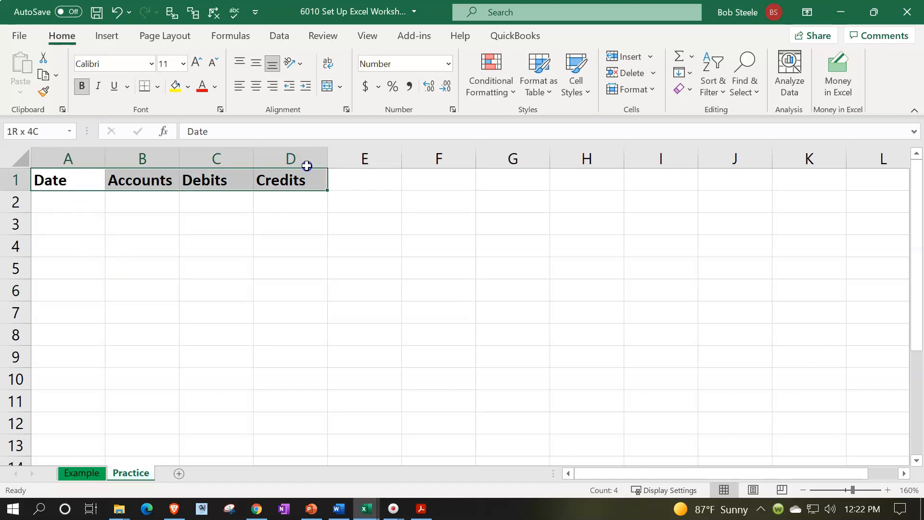
left_click_drag(307, 165, 307, 165)
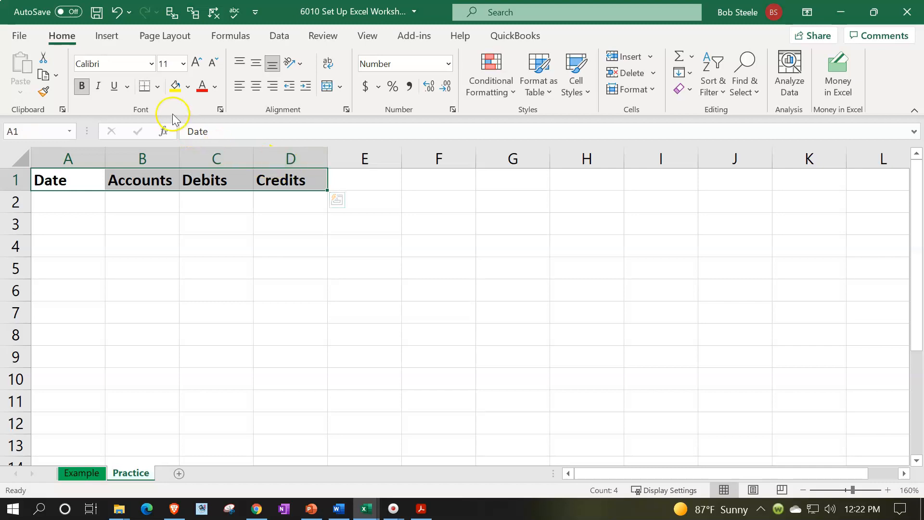
left_click(191, 88)
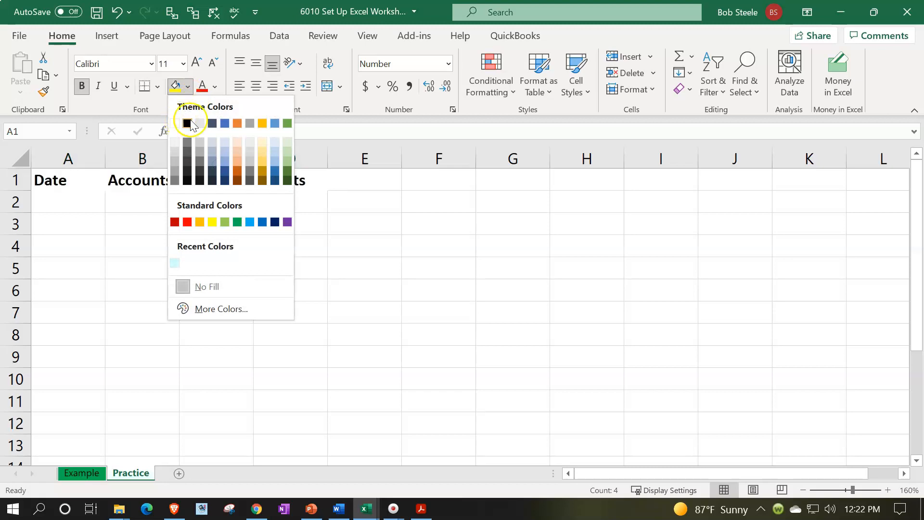
left_click(188, 124)
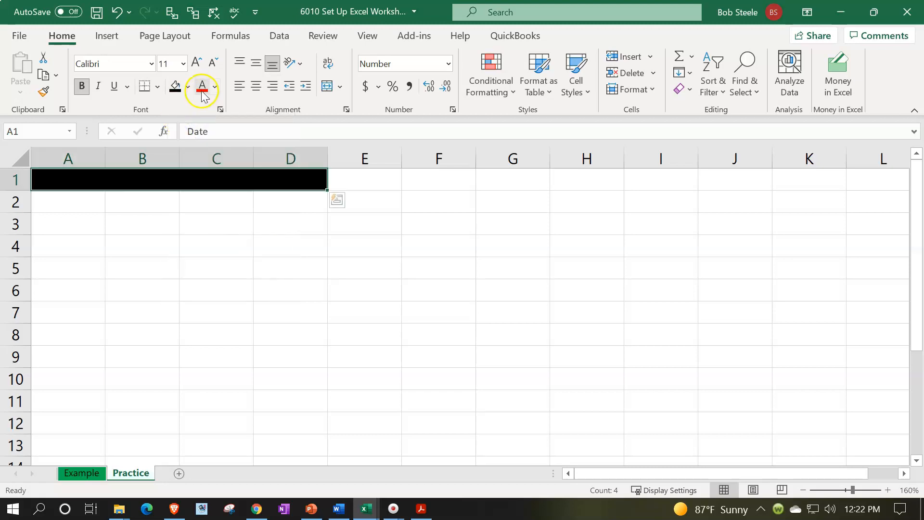
left_click(215, 88)
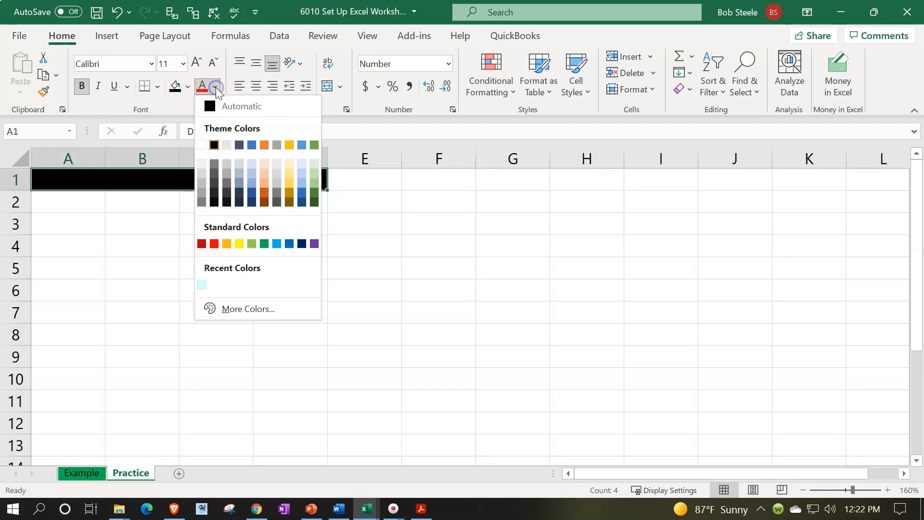
left_click(199, 144)
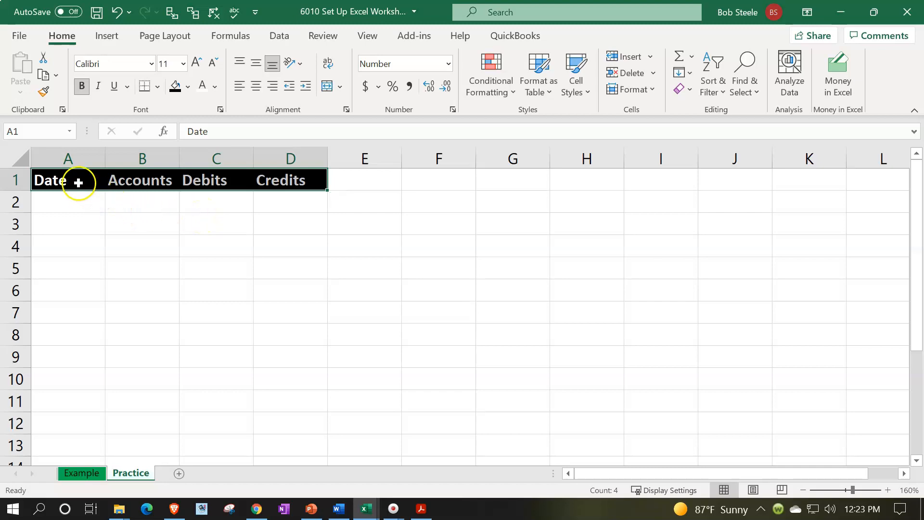
Middle-align the header cells A1 to D1 vertically
left_click(99, 180)
left_click_drag(99, 179, 256, 181)
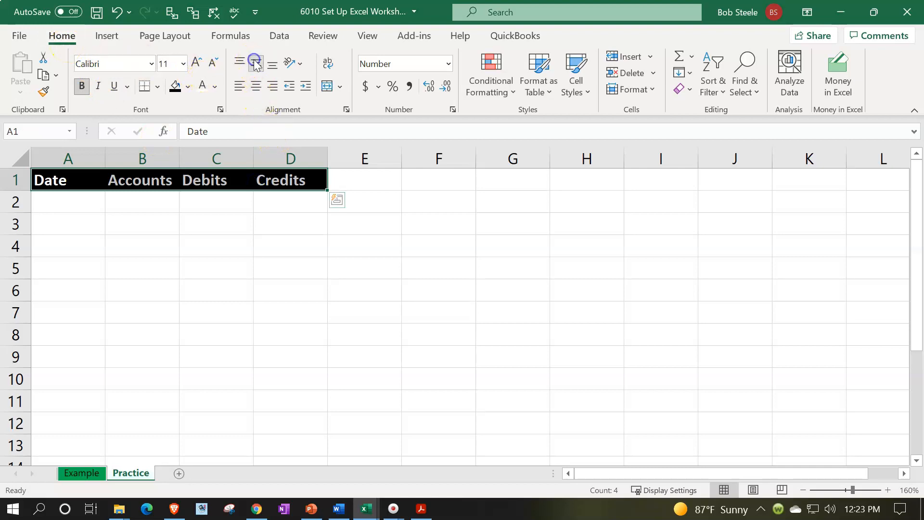
left_click(233, 251)
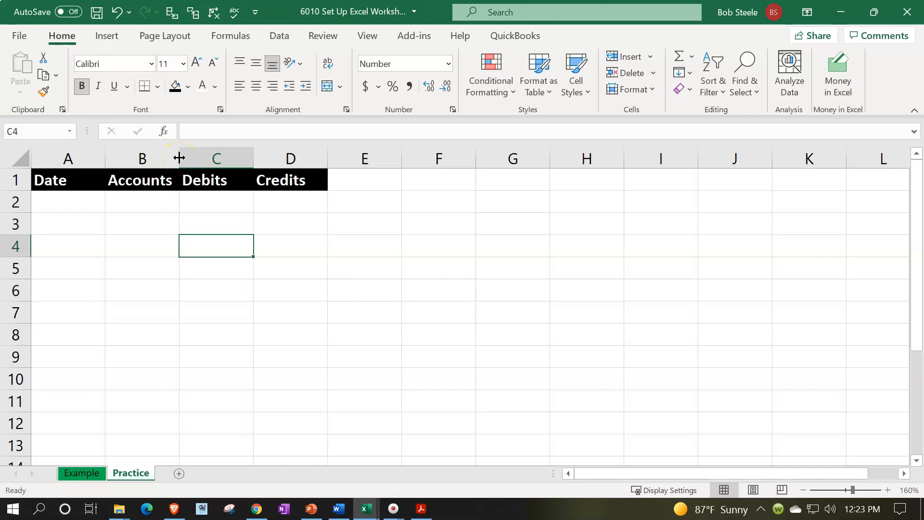
Widen the Accounts column to about double and set the headers in A1 to D1 to top-aligned and horizontally centered
left_click_drag(179, 158, 257, 155)
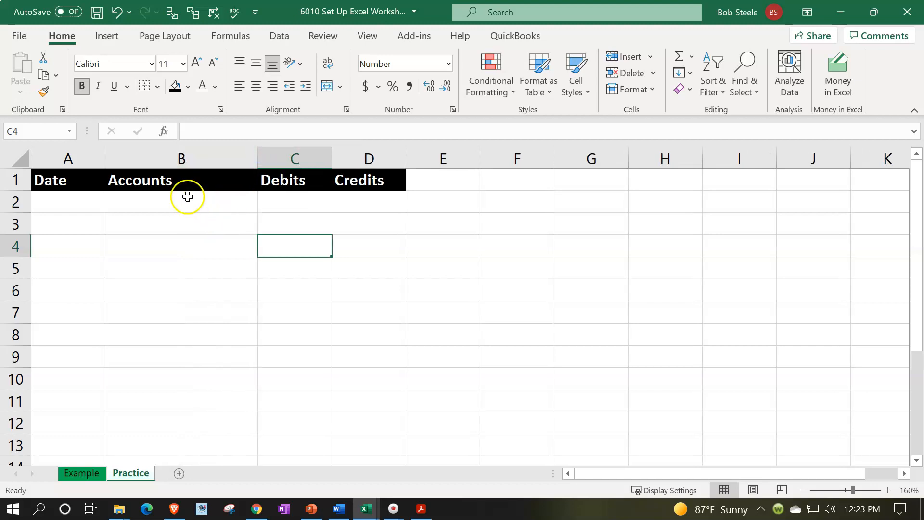
left_click(170, 181)
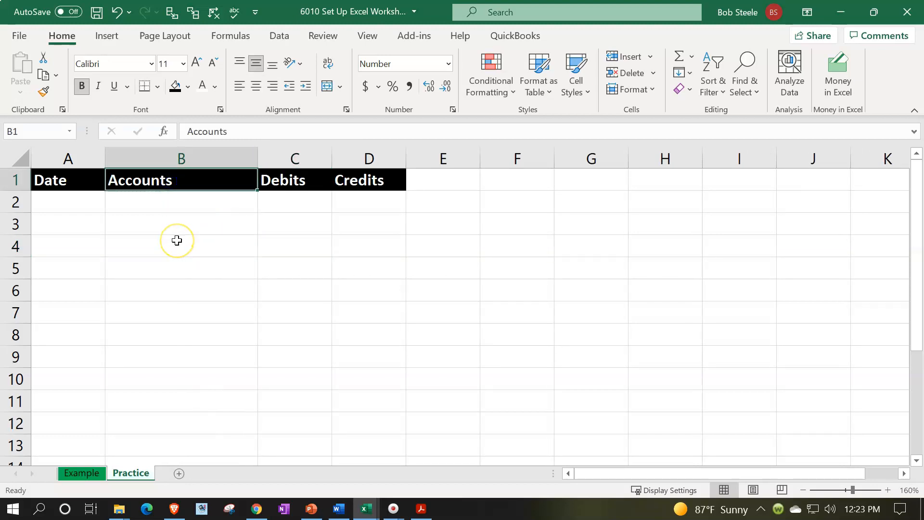
left_click_drag(89, 184, 360, 178)
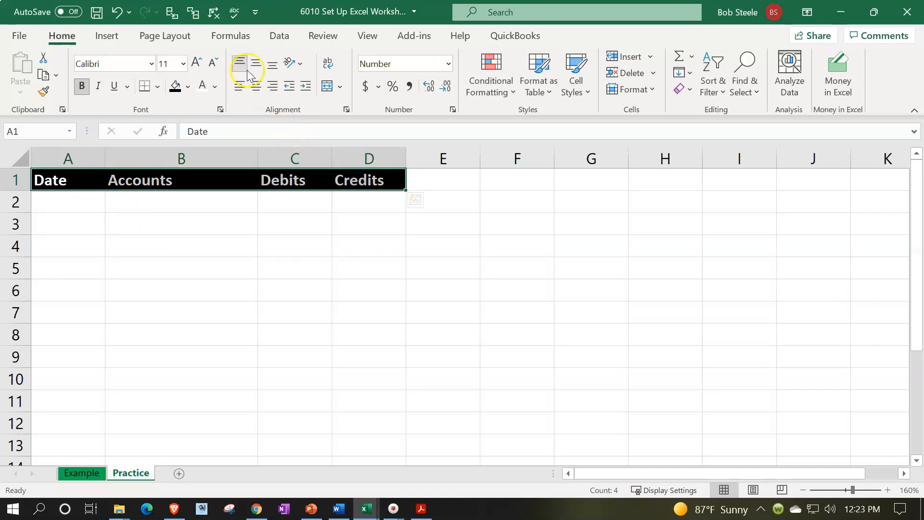
left_click(261, 91)
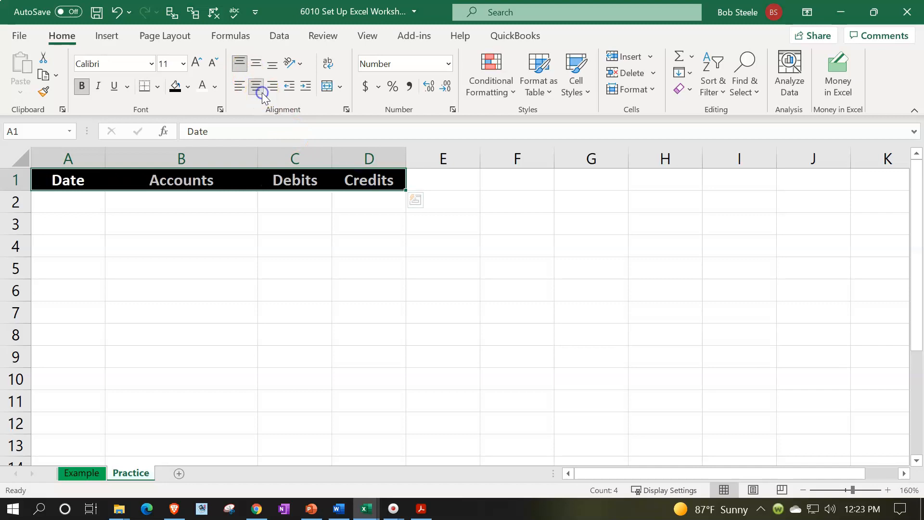
left_click(197, 246)
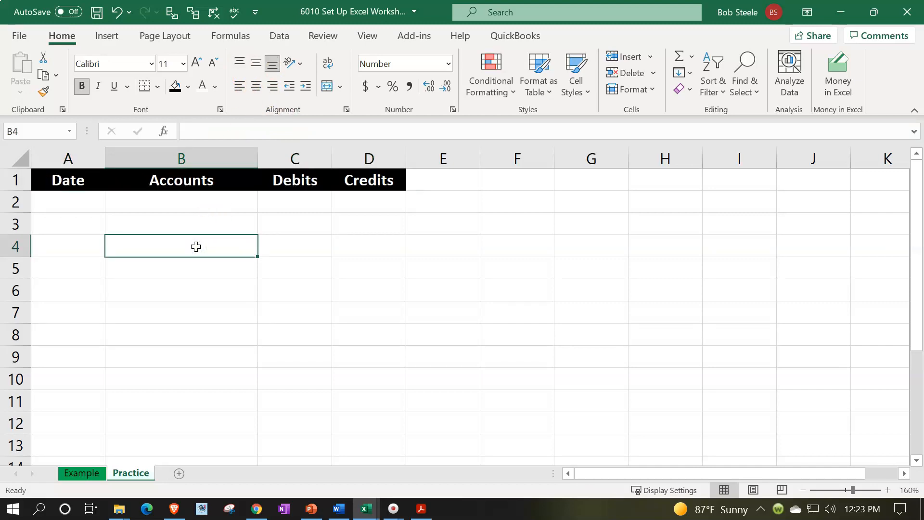
Apply the Short Date format to cell A2 and enter the date 1/1/2021
left_click(74, 206)
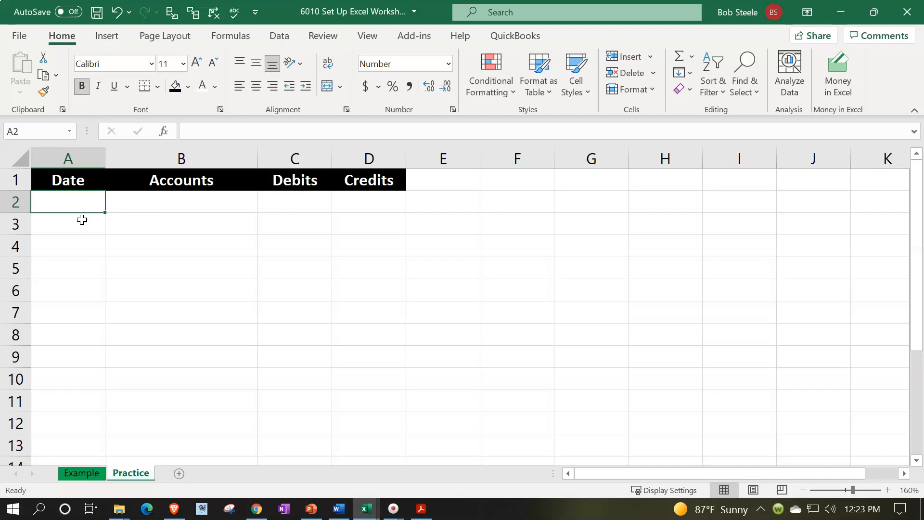
left_click(448, 64)
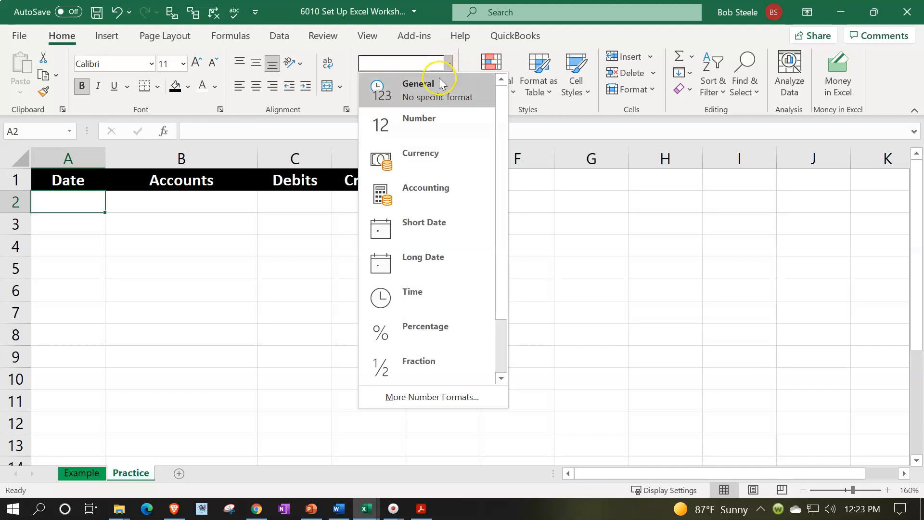
left_click(443, 228)
type("1")
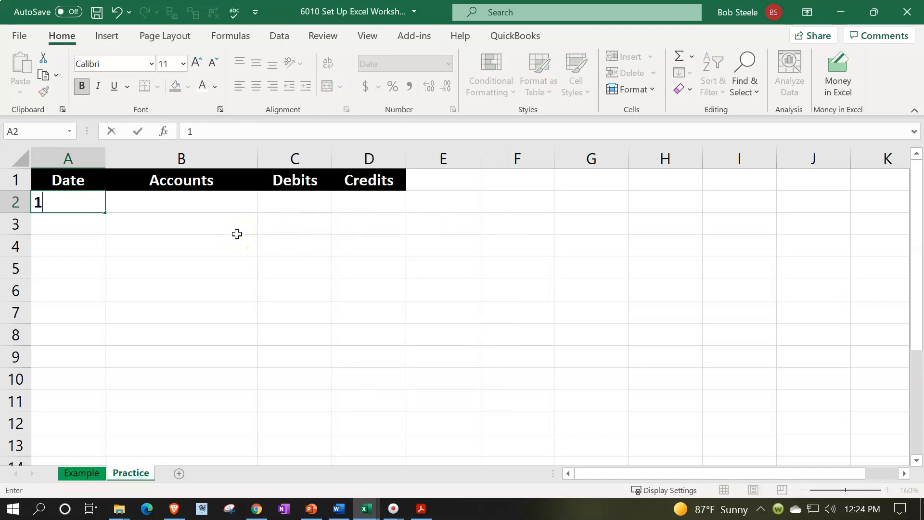
key("Return")
key("Up")
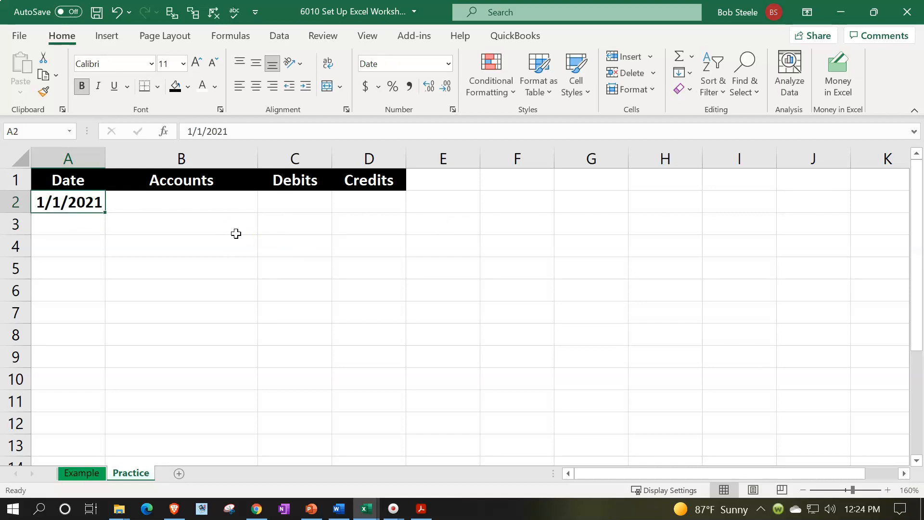
Apply the custom date format m/d to cell A2 and copy its formatting to the cells below, A3 to A14
right_click(77, 203)
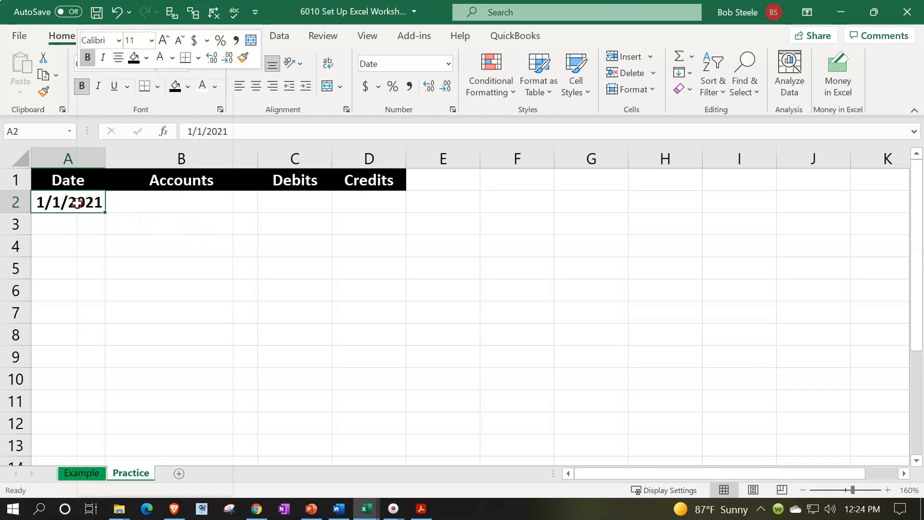
mouse_move(114, 330)
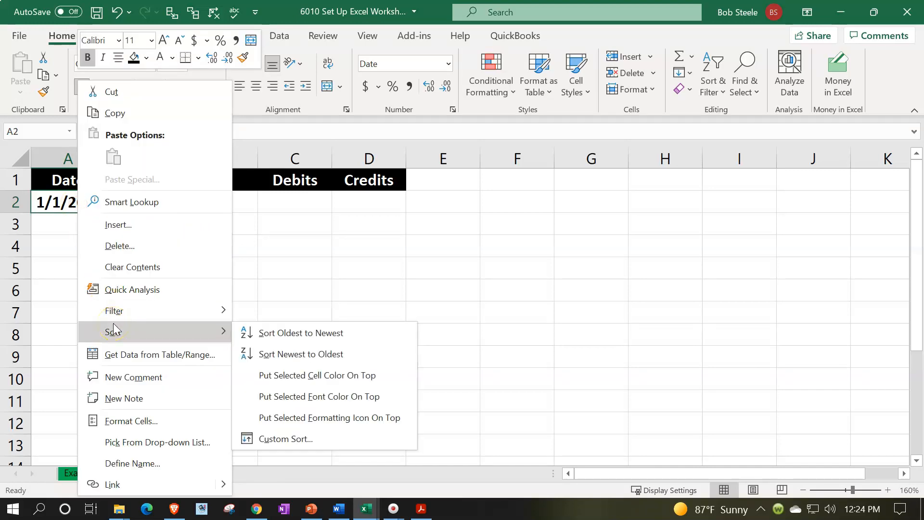
left_click(138, 422)
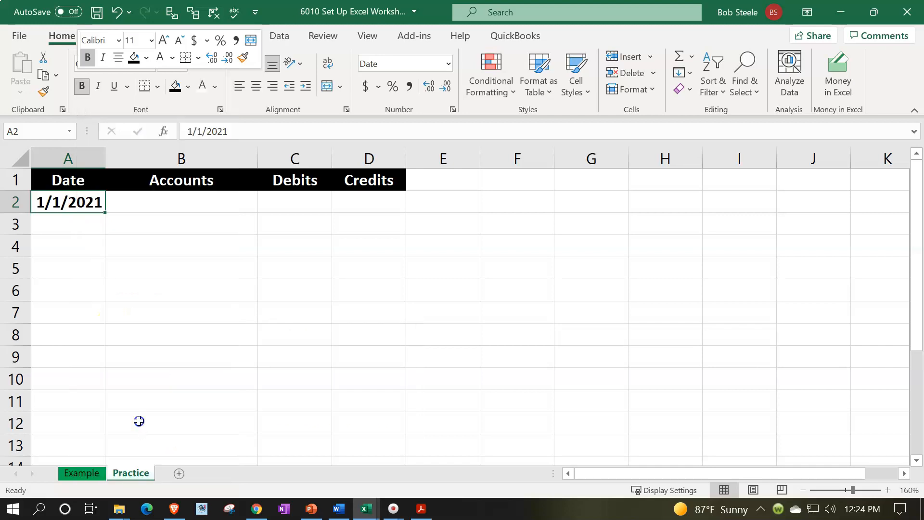
left_click_drag(184, 137, 420, 127)
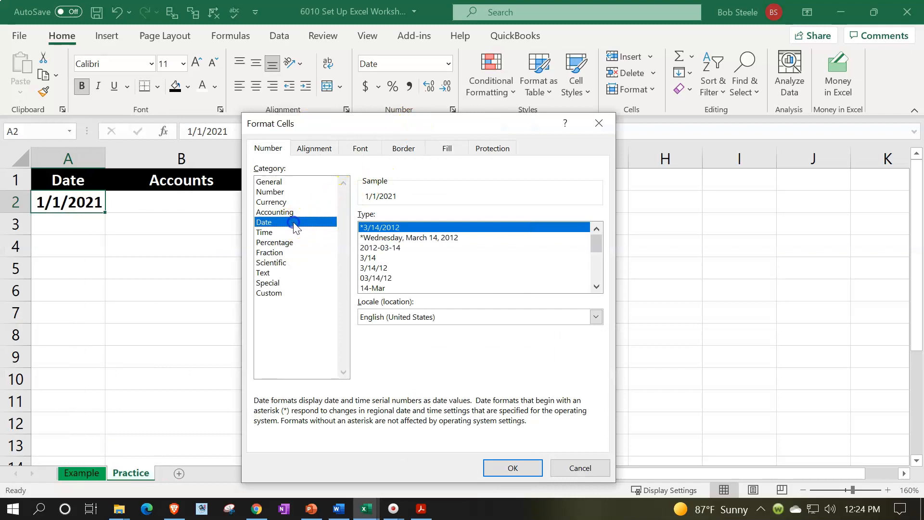
left_click(369, 259)
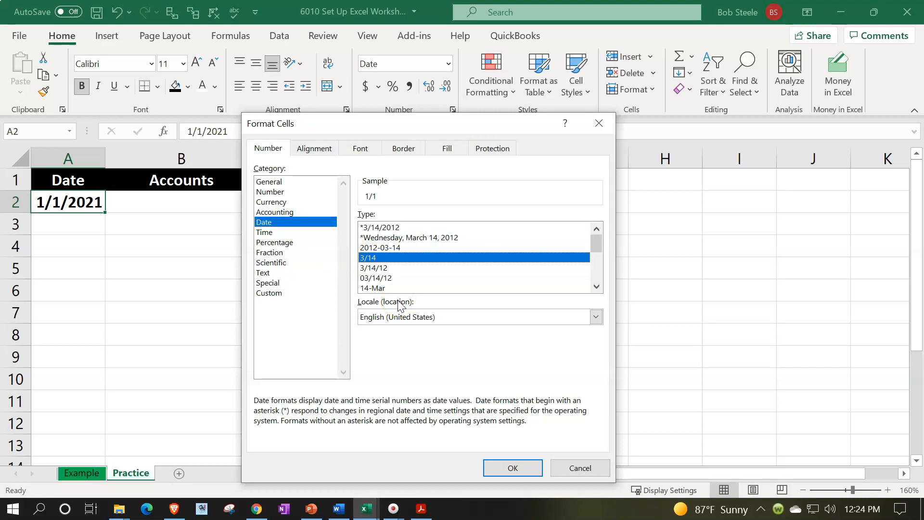
left_click(382, 269)
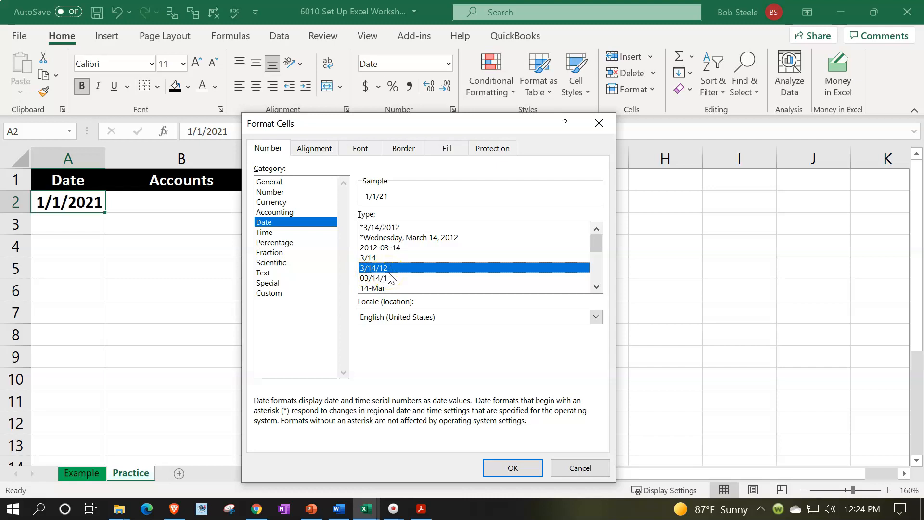
left_click(268, 294)
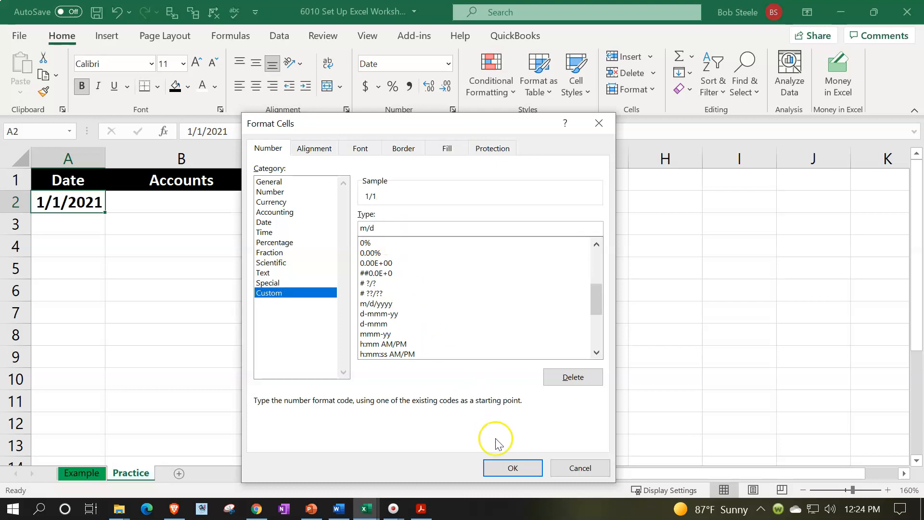
left_click(520, 473)
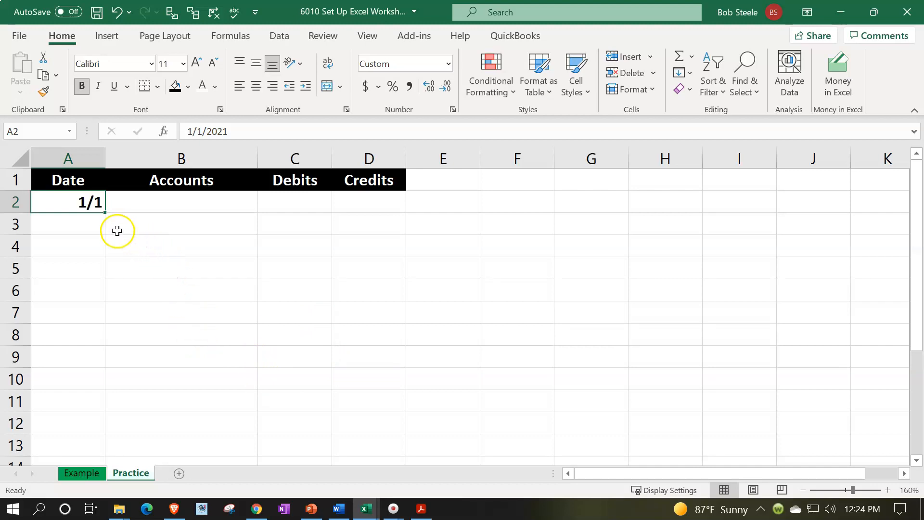
left_click(43, 91)
mouse_move(75, 227)
left_mouse_down()
mouse_move(70, 334)
mouse_move(83, 449)
left_mouse_up()
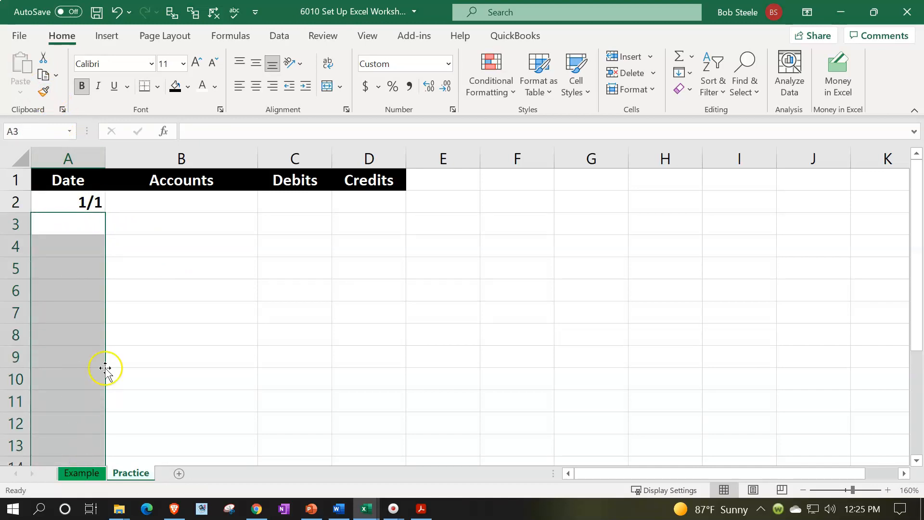
Fill the cells below the date entry, A3 to A14, with light blue from the standard colour palette
left_click(188, 87)
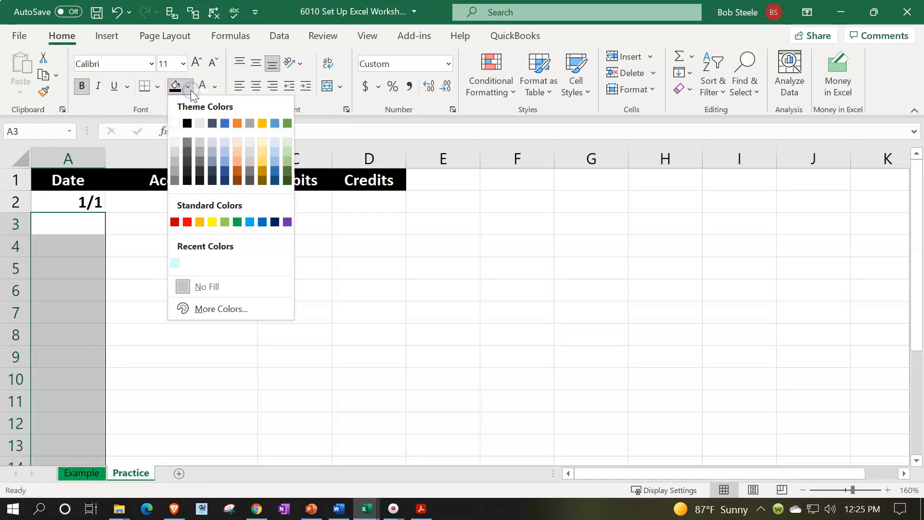
left_click(175, 263)
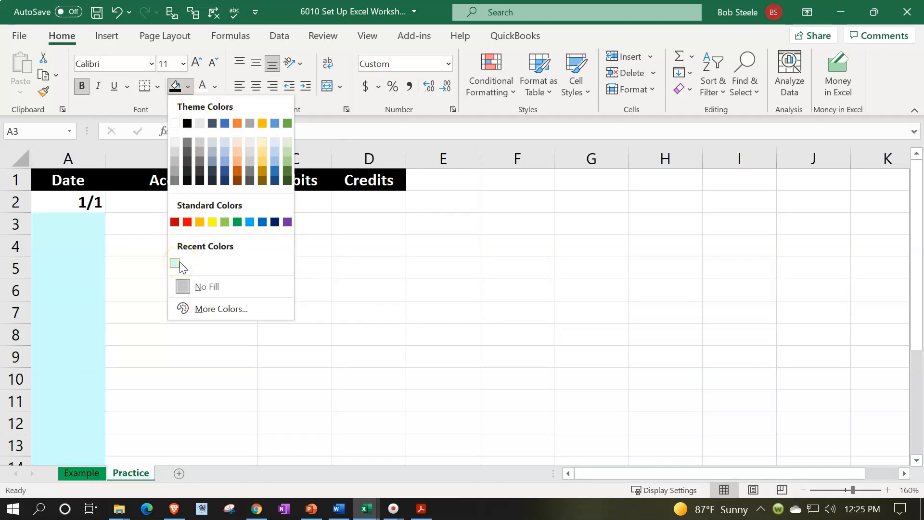
left_click(206, 310)
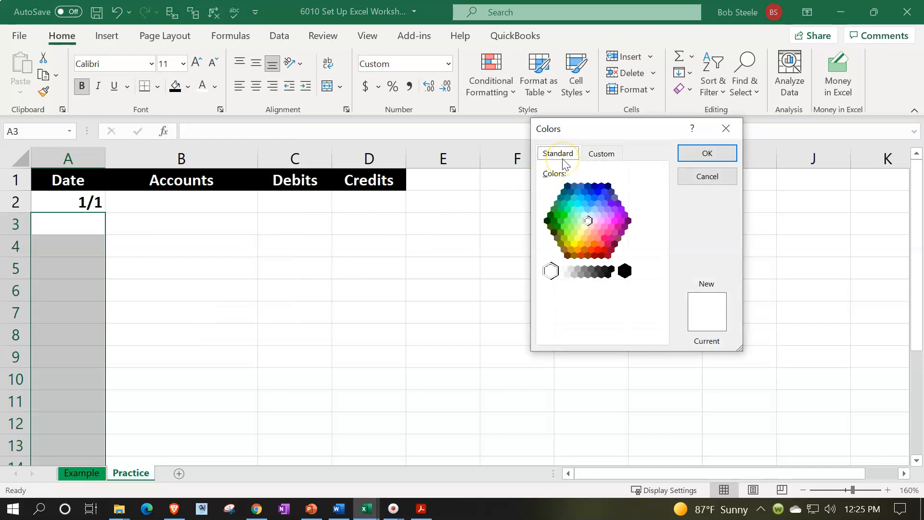
left_click(588, 221)
left_click(585, 215)
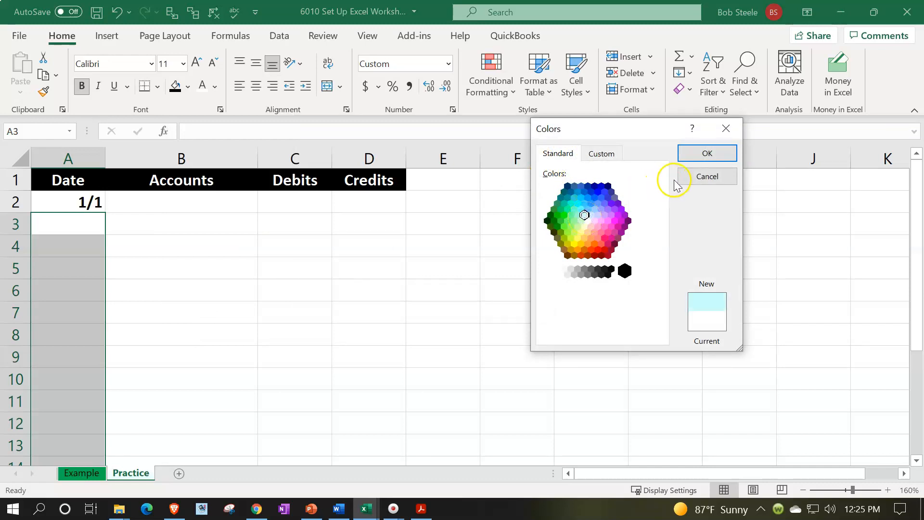
left_click(688, 153)
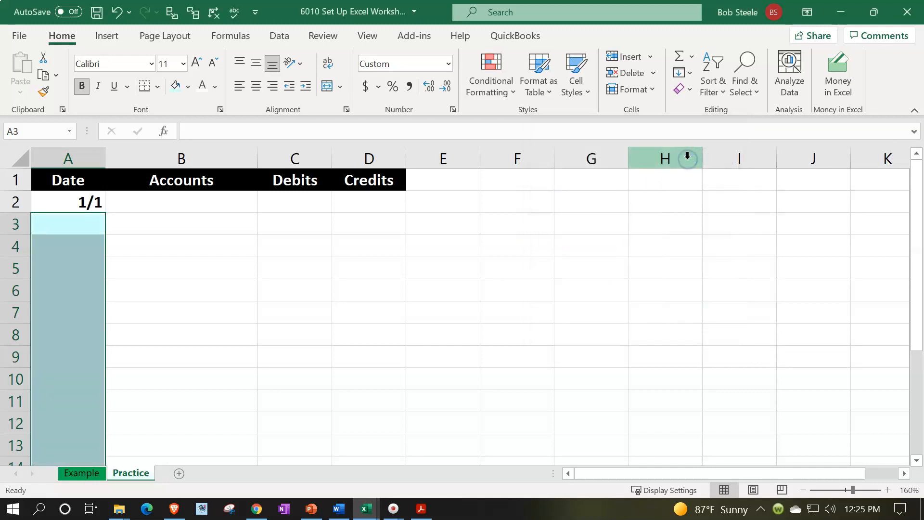
Add all borders to A2 to A14 and give the range the same light blue fill
left_click_drag(77, 206, 85, 429)
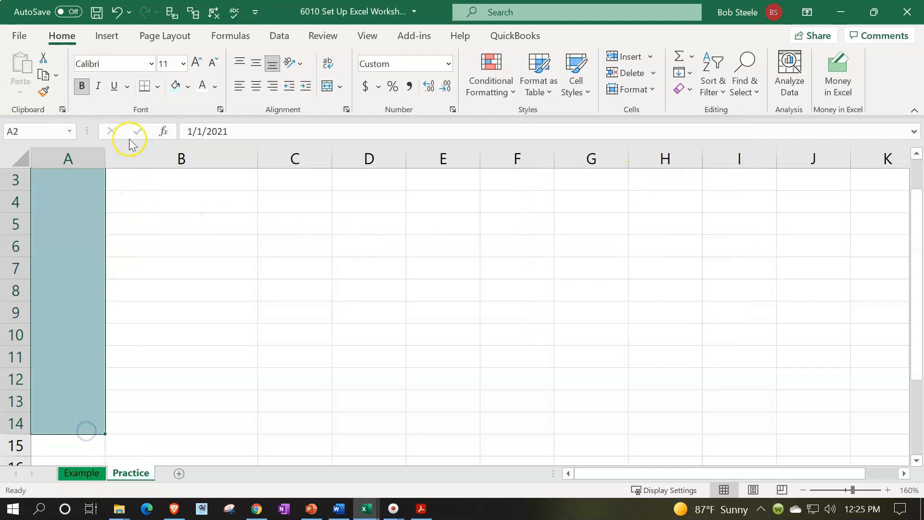
left_click(157, 87)
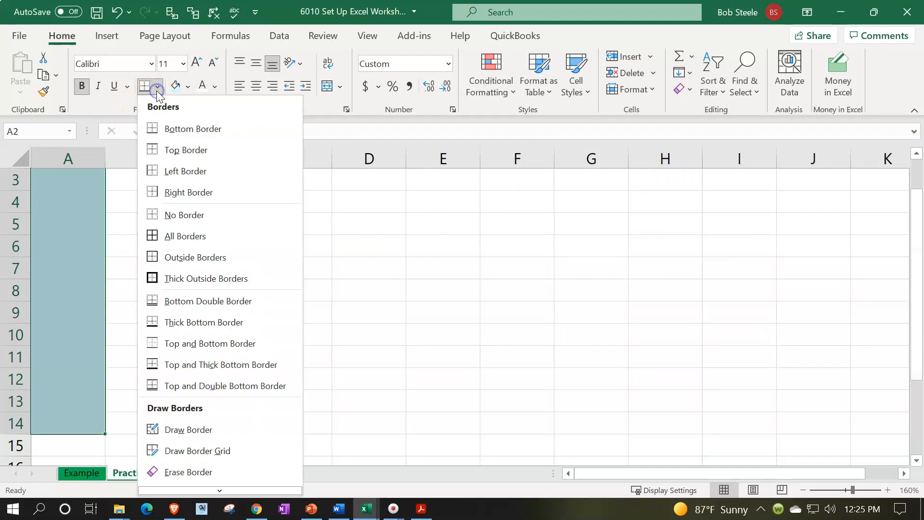
left_click(177, 235)
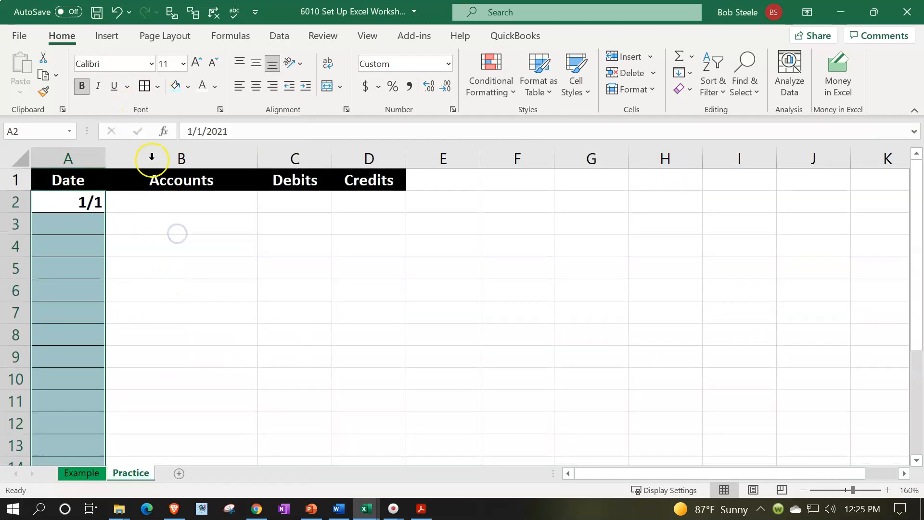
left_click(176, 87)
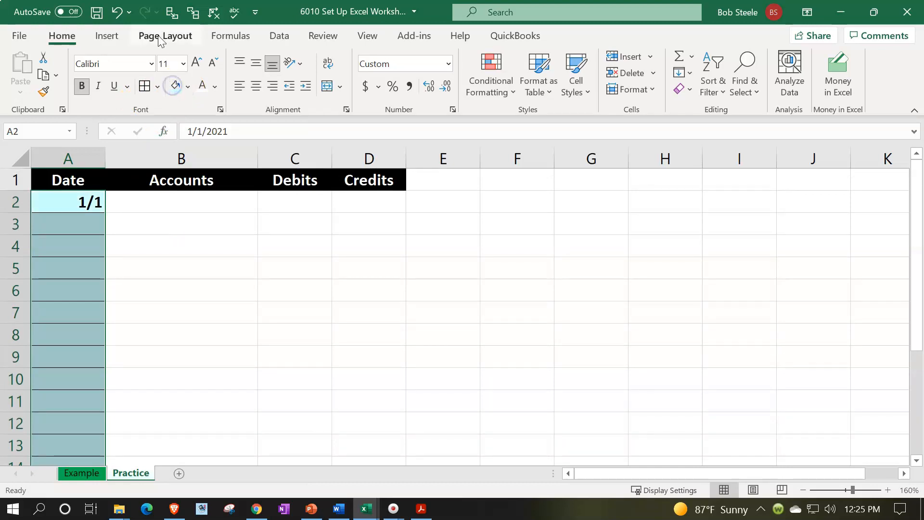
Add all borders and the light blue fill to the Accounts, Debits and Credits cells from row 2 down, alongside the date cells
left_click_drag(143, 197, 364, 429)
scroll(256, 407, "up", 1)
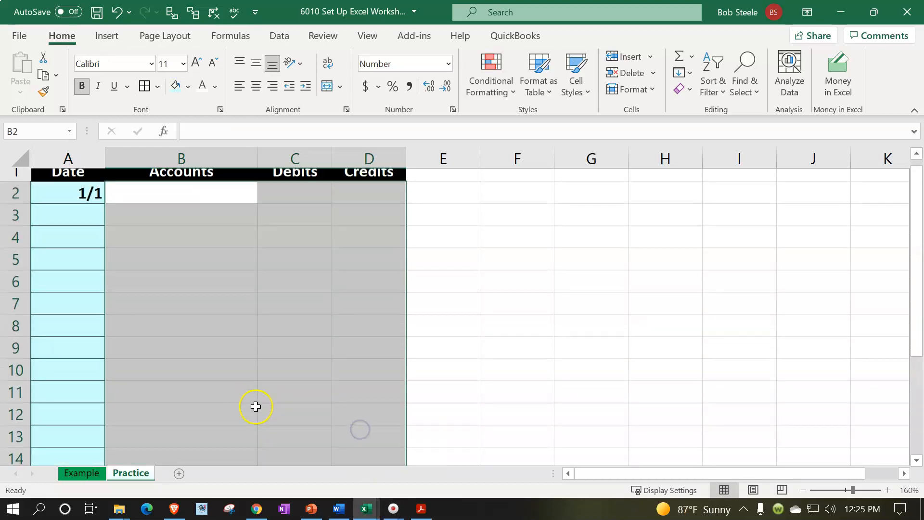
left_click(141, 93)
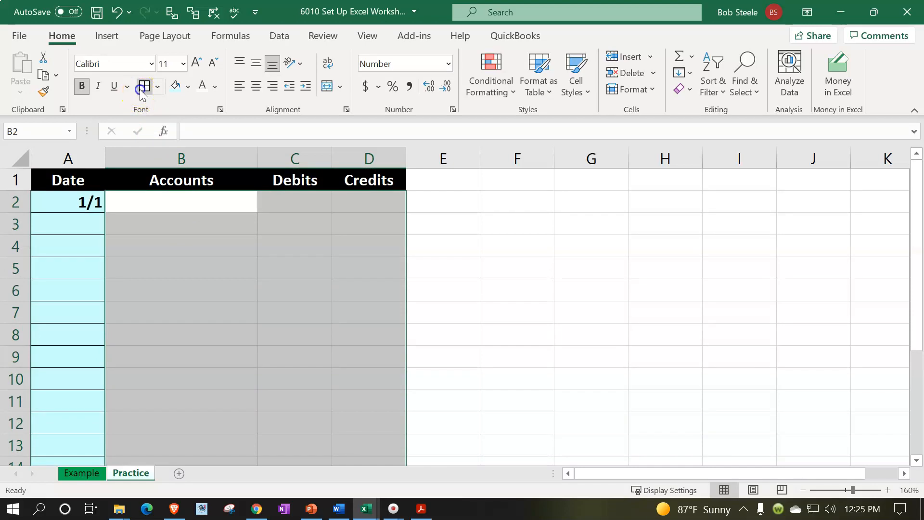
left_click(174, 90)
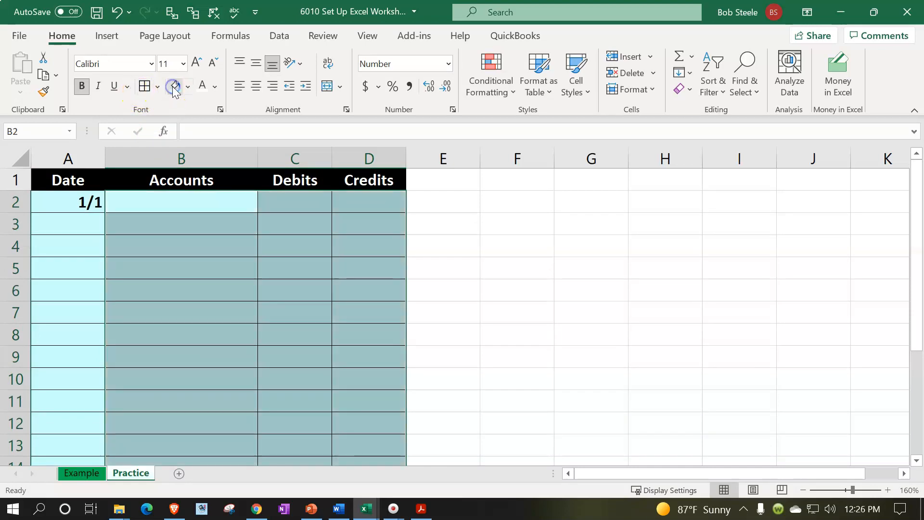
left_click(271, 317)
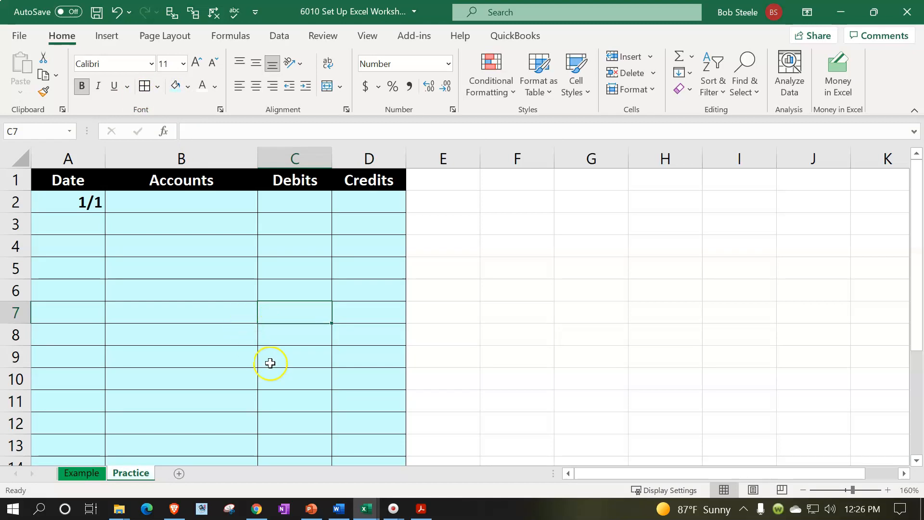
Examine the trial balance block F1 to I14 and its position between the journal and the general ledger on the Example sheet
left_click(87, 473)
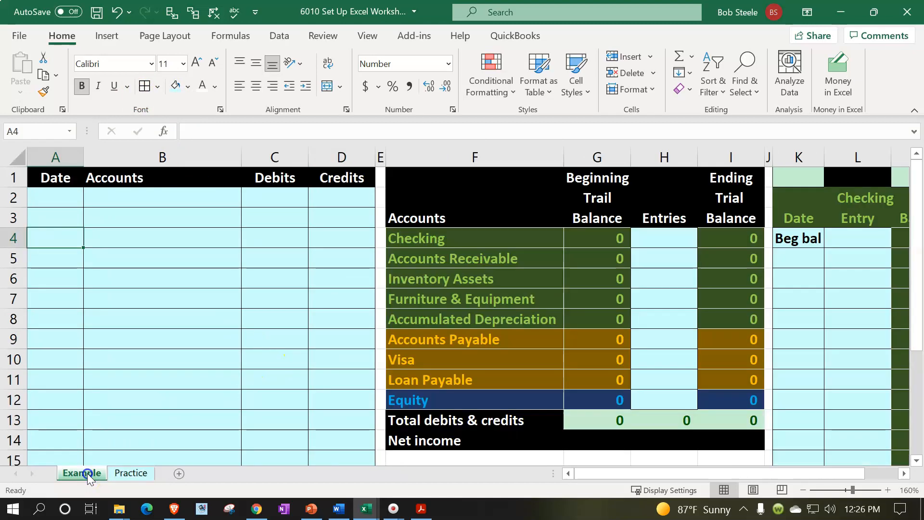
left_click_drag(439, 178, 722, 441)
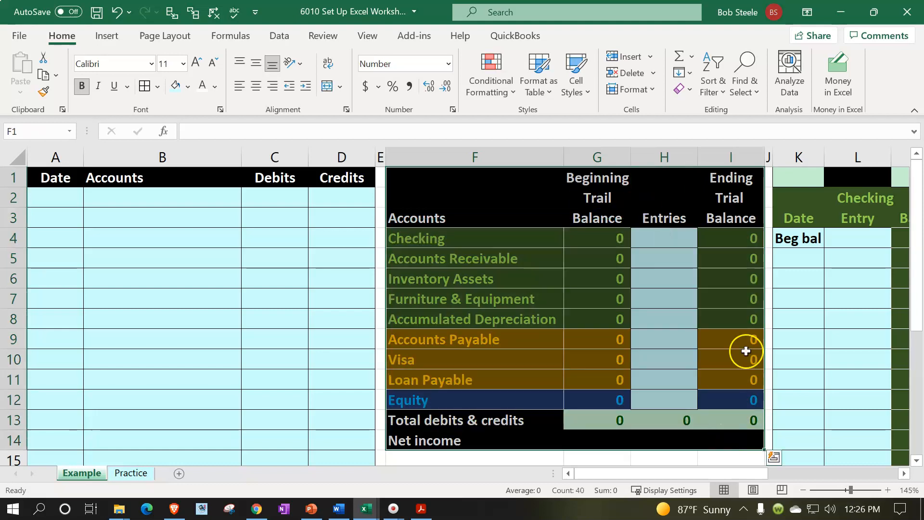
left_click(792, 260)
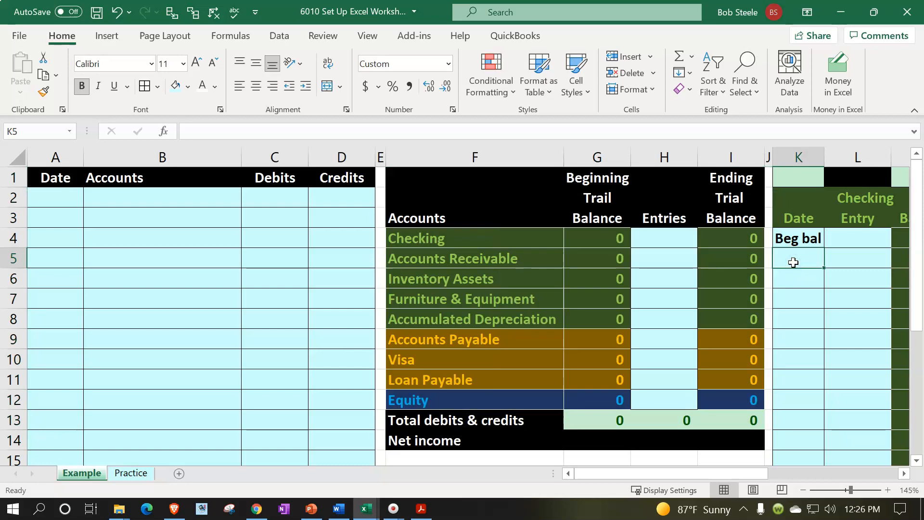
key("Left")
key("Left")
key("Left")
key("Left")
key("Left")
key("Left")
key("Left")
key("Left")
key("Left")
key("Left")
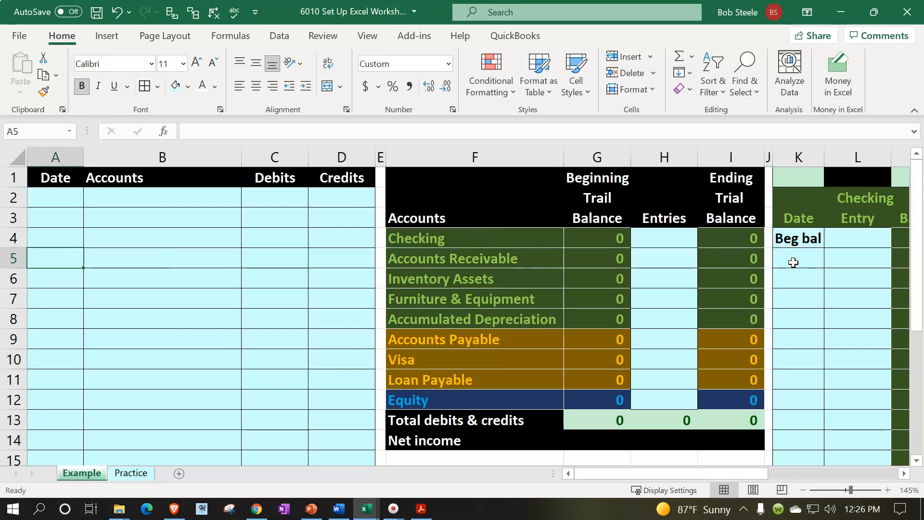